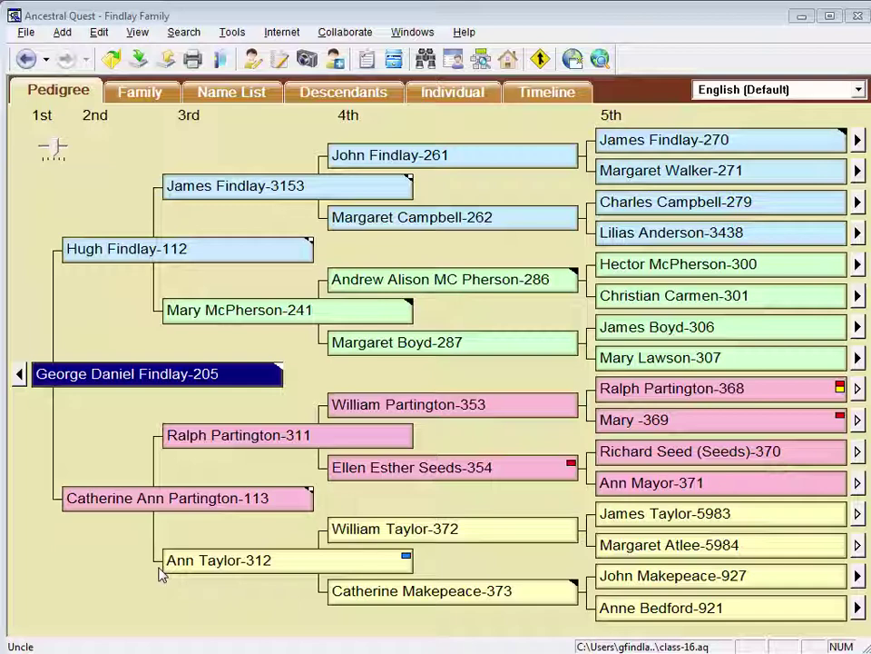
# Step: Select the root person's mother in the pedigree and run a general Ancestry.com search for her
pyautogui.click(134, 502)
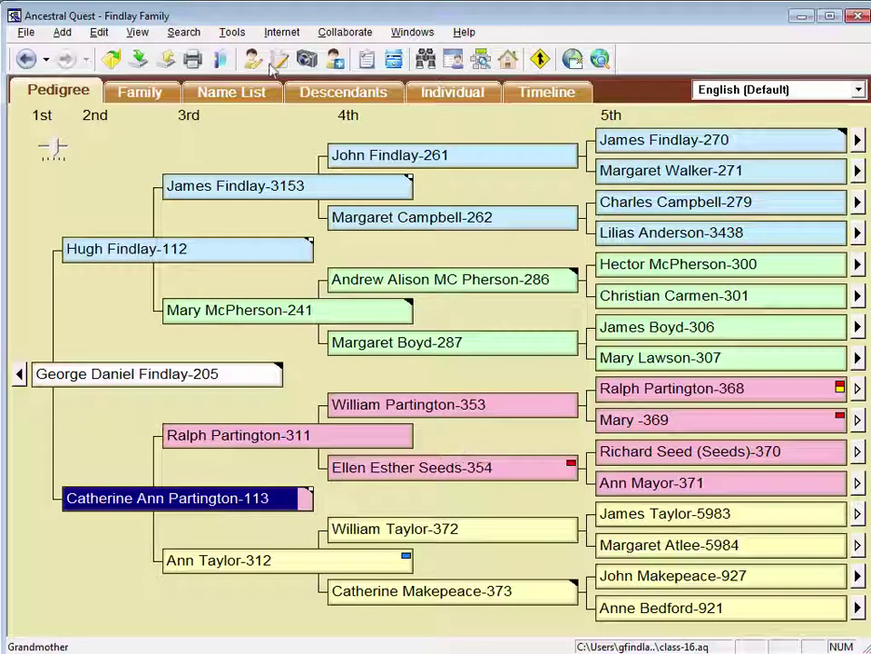
pyautogui.click(278, 35)
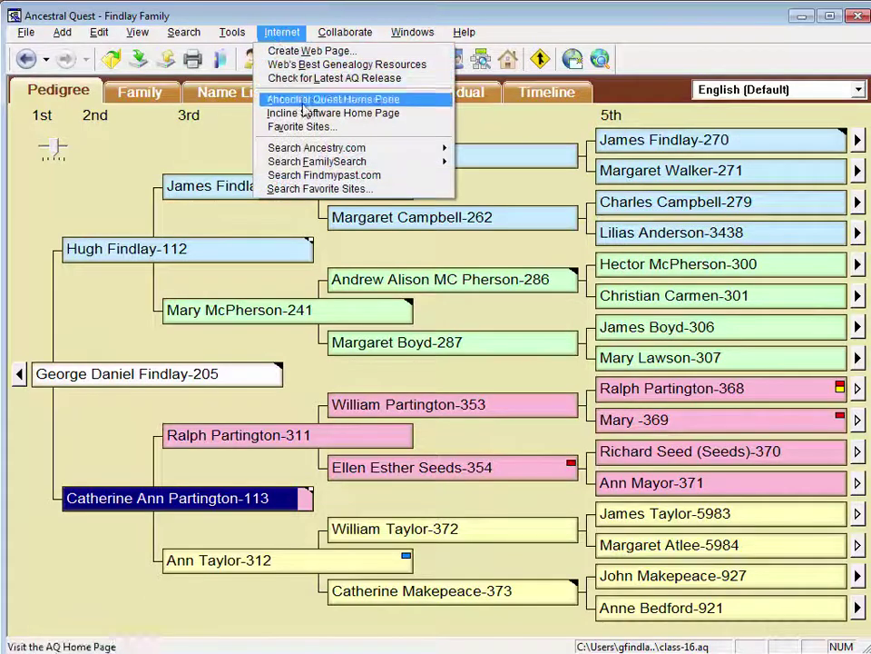
pyautogui.moveTo(331, 147)
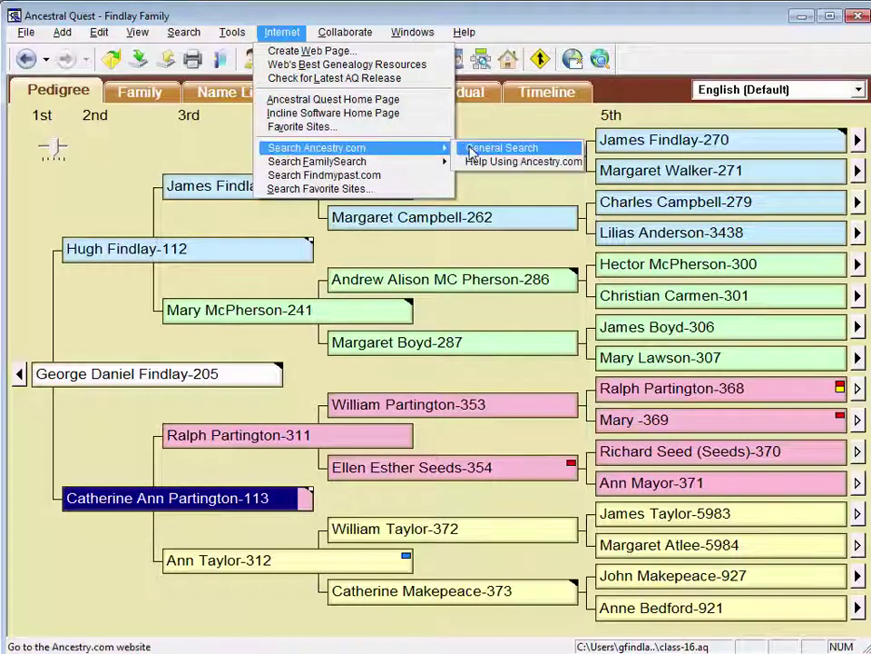
pyautogui.click(474, 150)
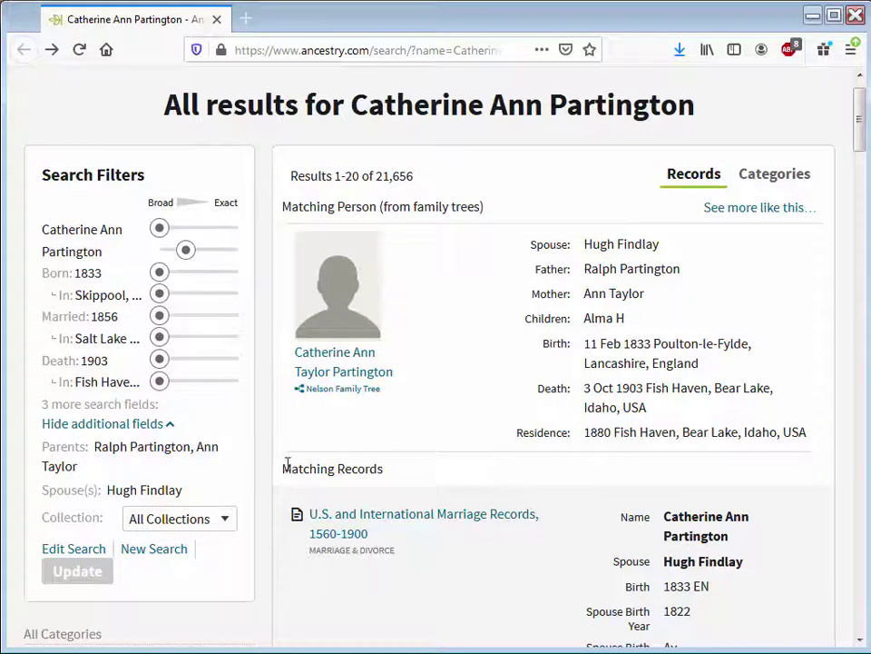
# Step: Open the matching U.S. and International Marriage Records, 1560-1900 entry and follow its suggested 1850 United States Federal Census record
pyautogui.moveTo(353, 521)
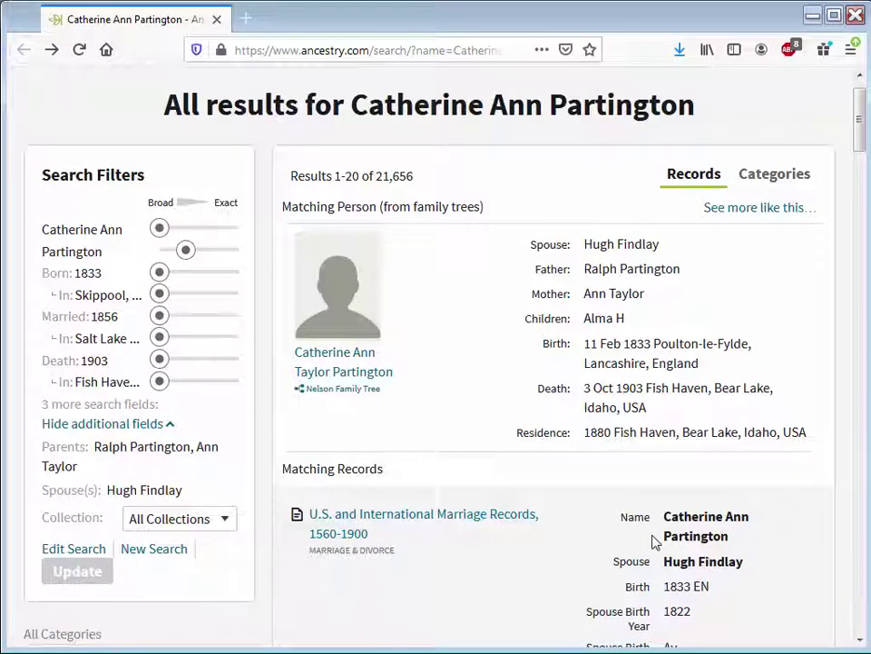
pyautogui.click(393, 523)
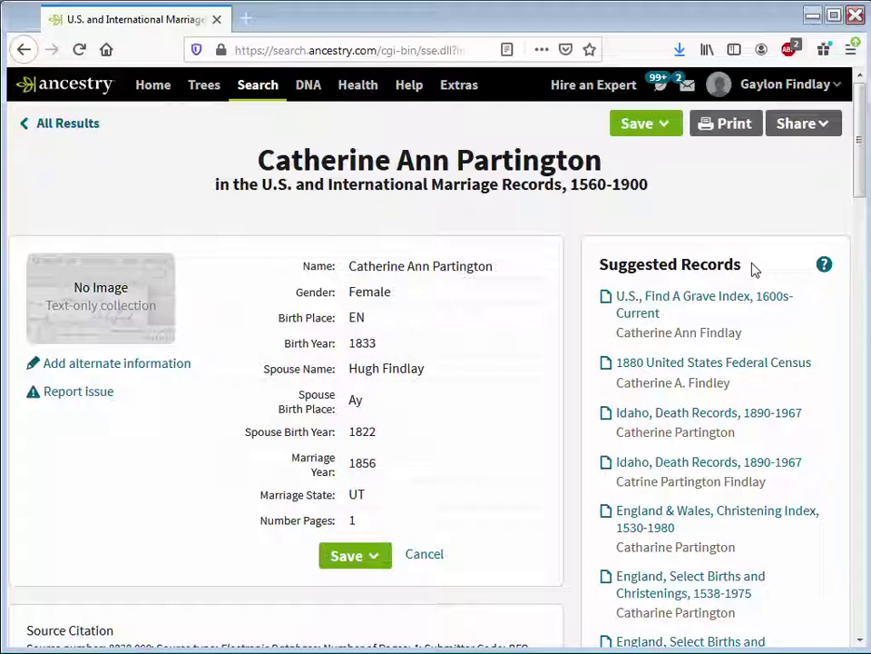
pyautogui.click(863, 266)
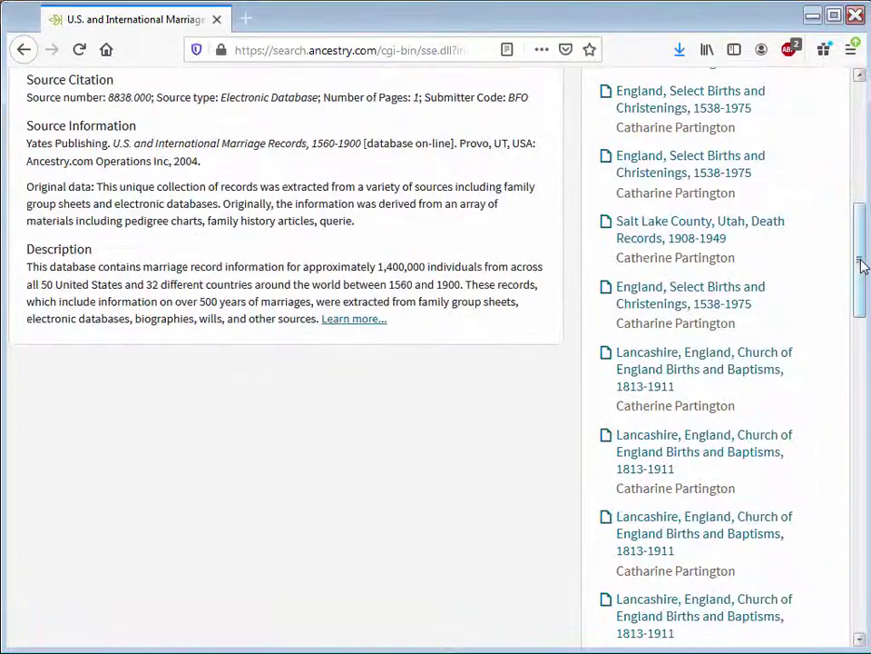
pyautogui.click(861, 386)
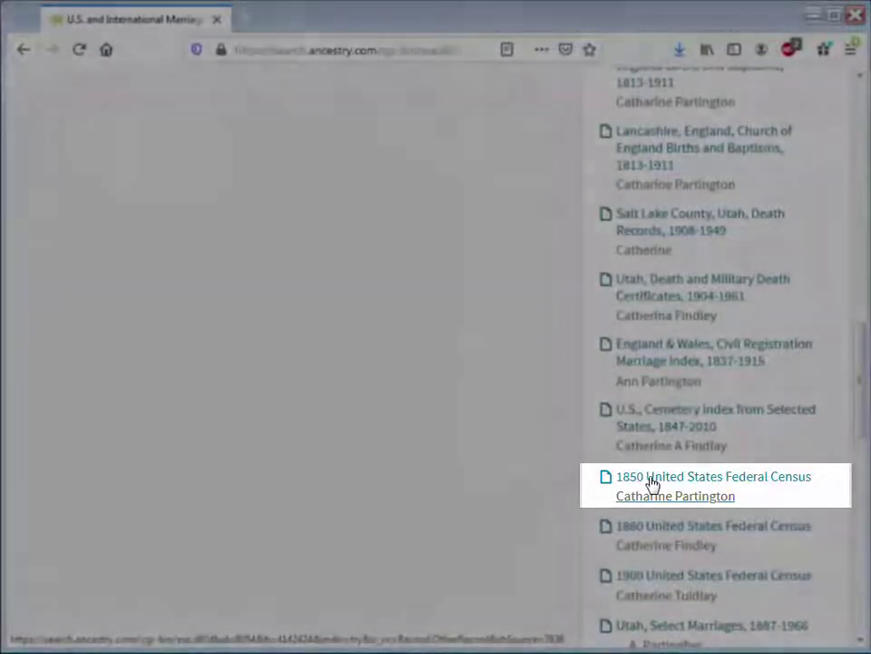
pyautogui.click(652, 483)
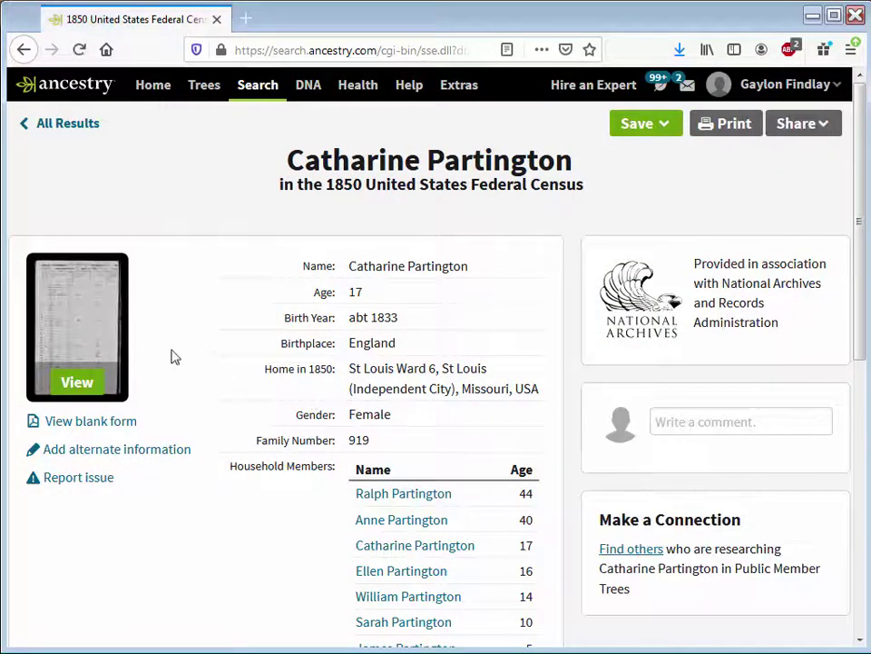
# Step: Open the 1850 census page image and examine the names and ages of the highlighted household members
pyautogui.click(107, 341)
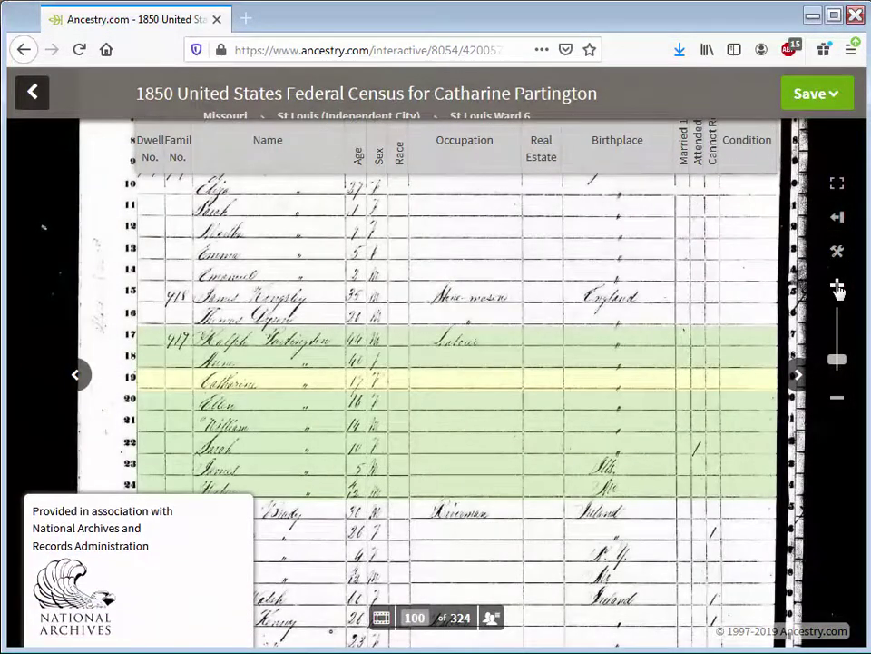
pyautogui.click(837, 289)
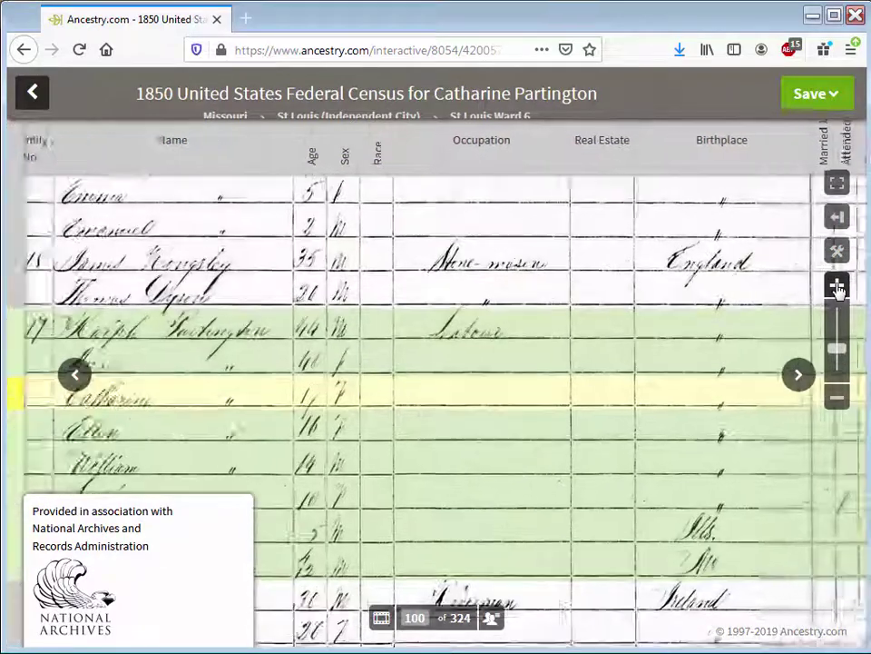
pyautogui.moveTo(305, 363)
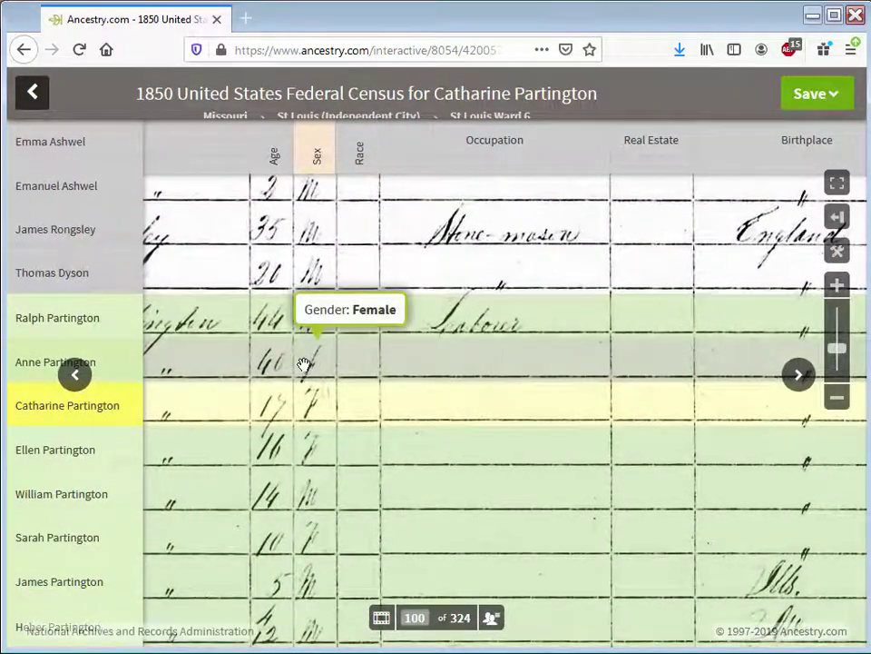
pyautogui.moveTo(304, 363); pyautogui.dragTo(663, 332)
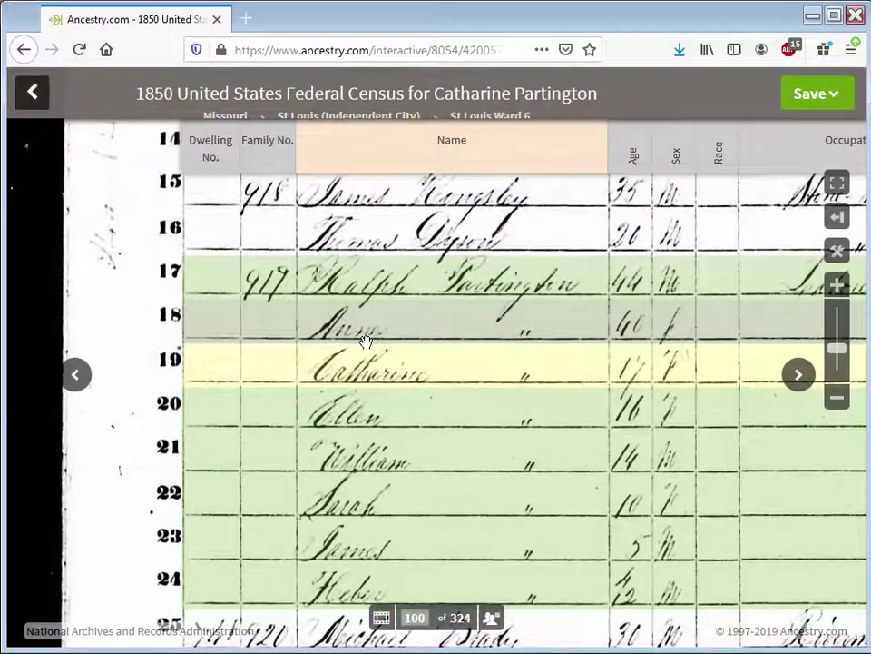
pyautogui.moveTo(366, 342)
pyautogui.moveTo(647, 375)
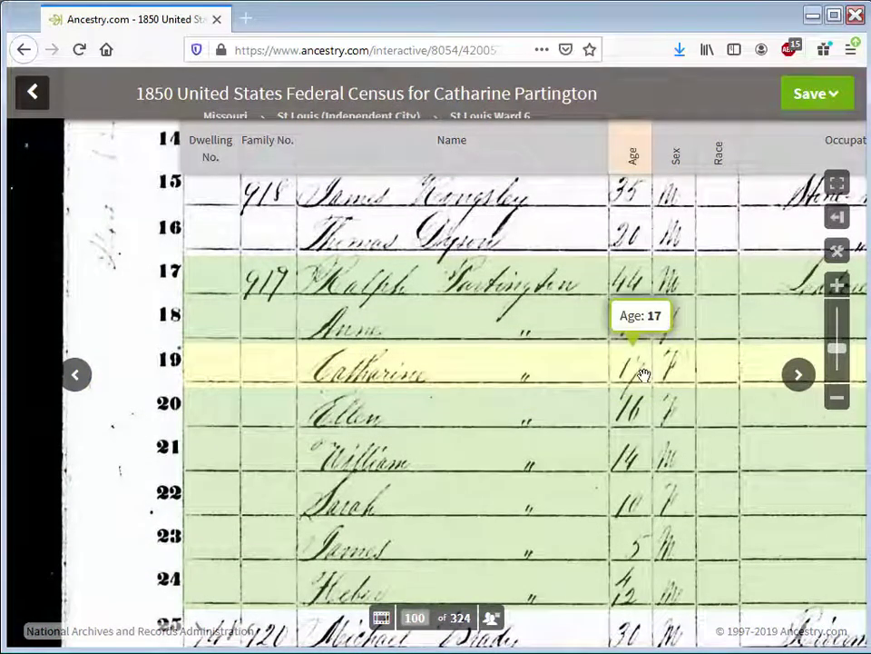
pyautogui.moveTo(606, 373)
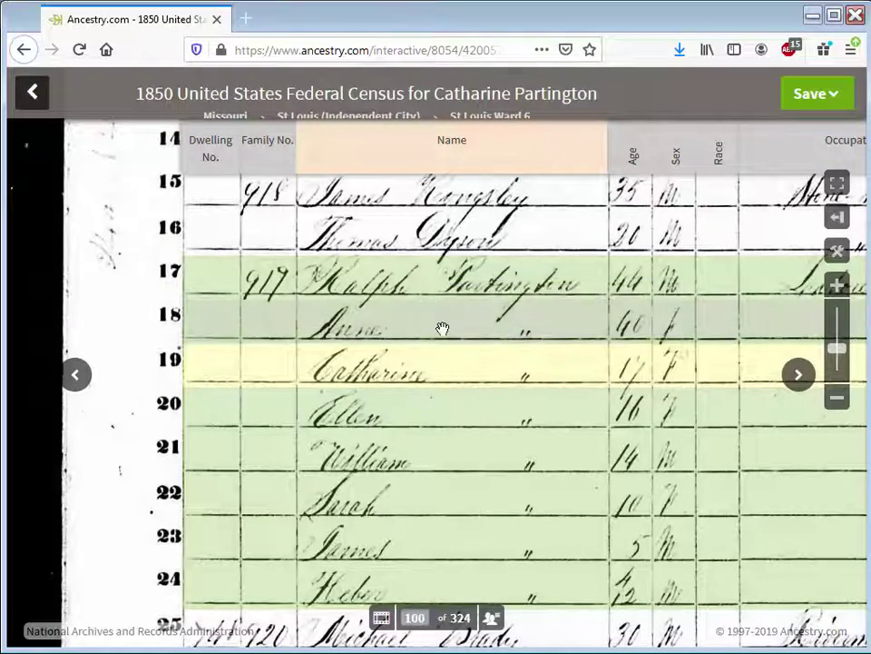
pyautogui.moveTo(442, 329)
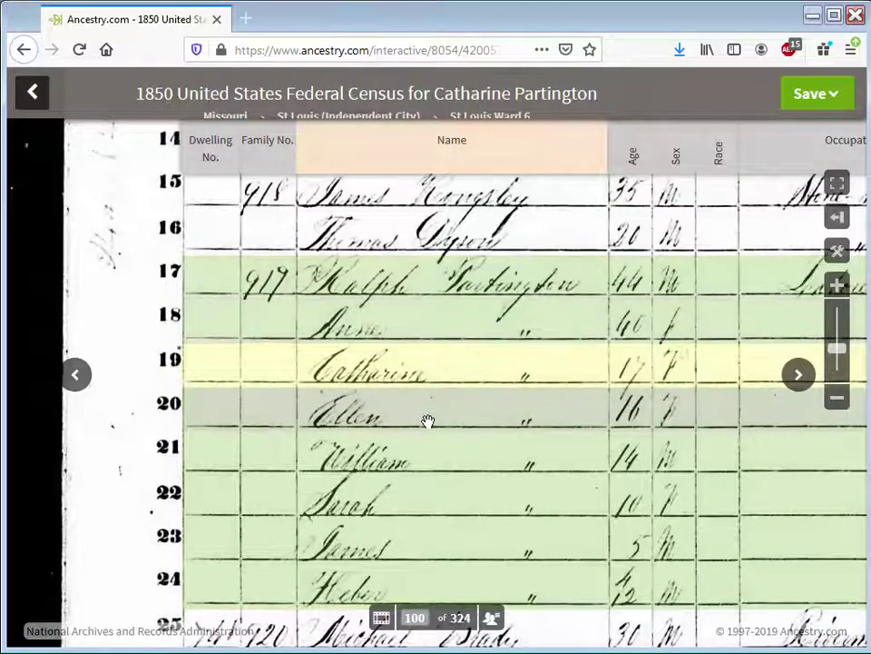
pyautogui.moveTo(445, 560)
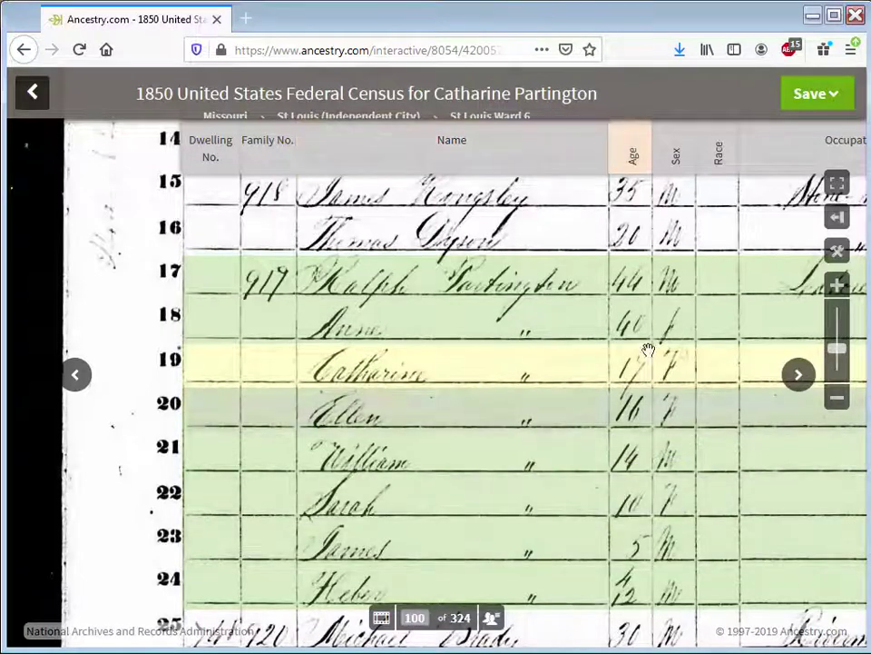
pyautogui.moveTo(634, 481)
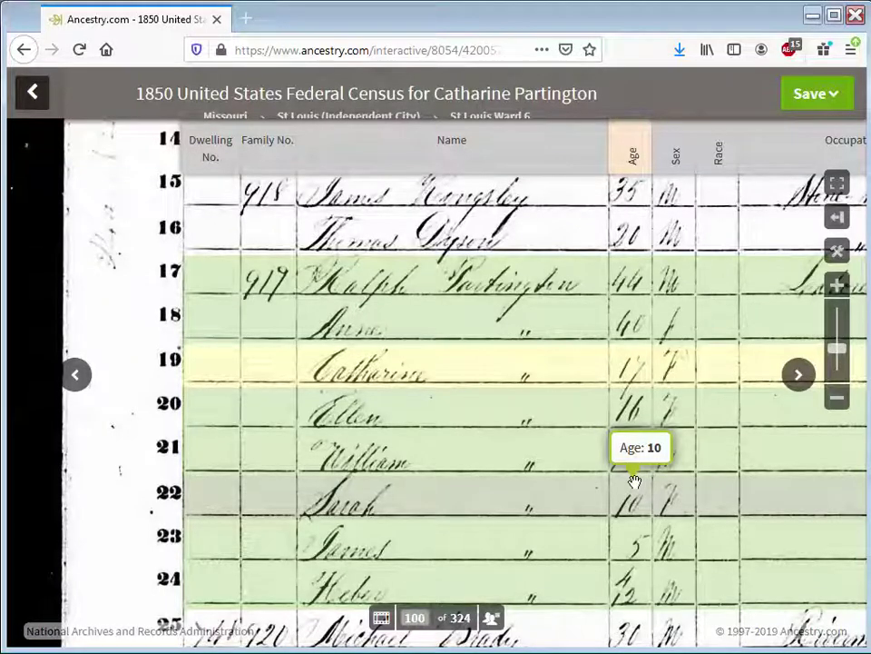
# Step: Switch back to Ancestral Quest, open the selected woman's individual record and add a Residence event to it
pyautogui.hotkey('alt', 'Tab')
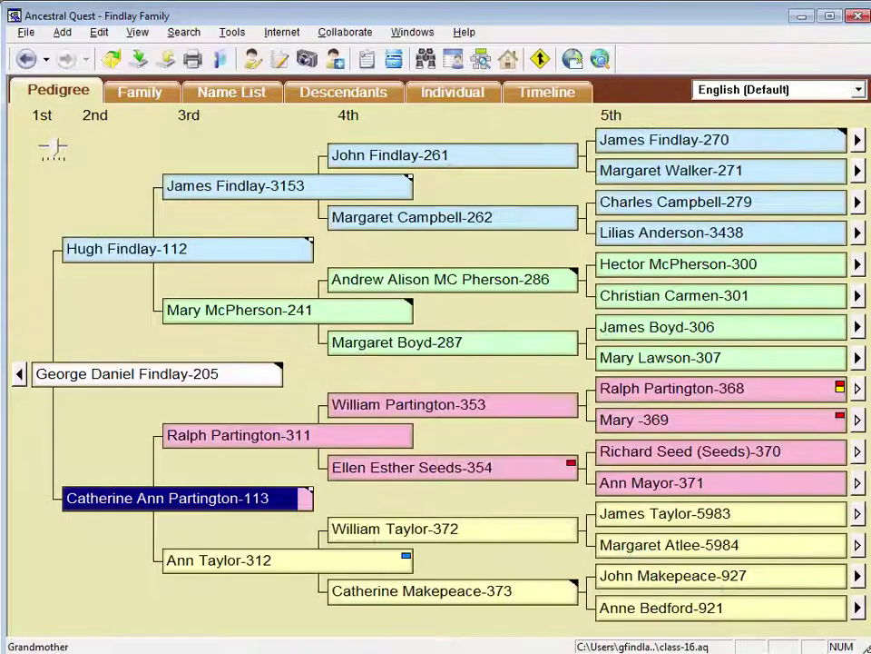
pyautogui.moveTo(121, 502)
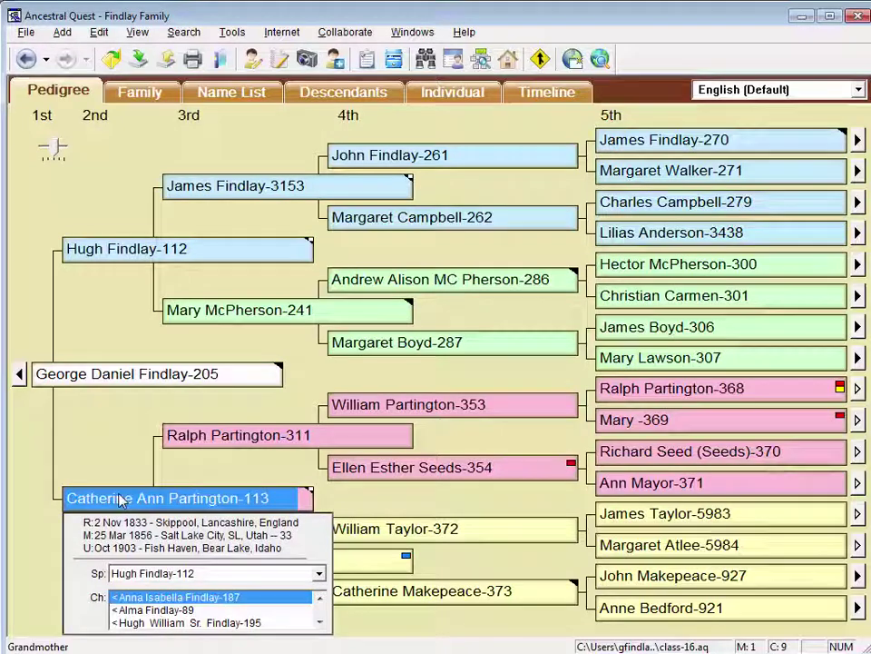
pyautogui.doubleClick(121, 501)
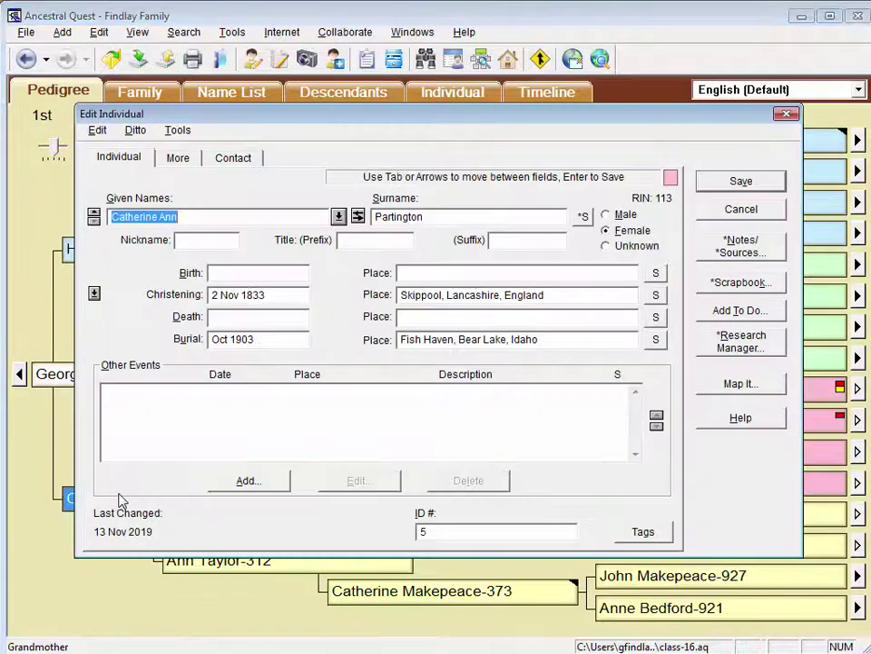
pyautogui.click(247, 481)
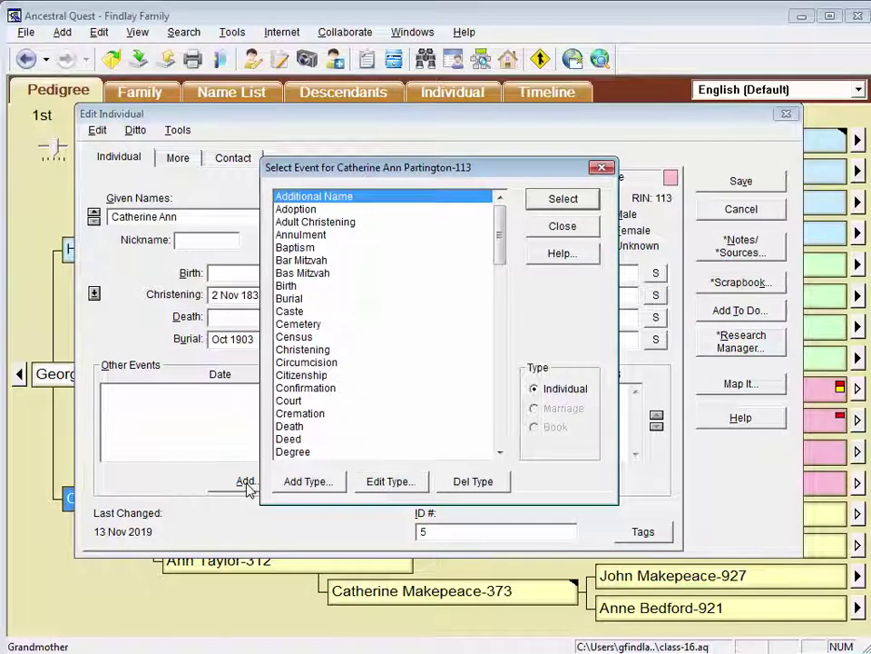
pyautogui.write('res')
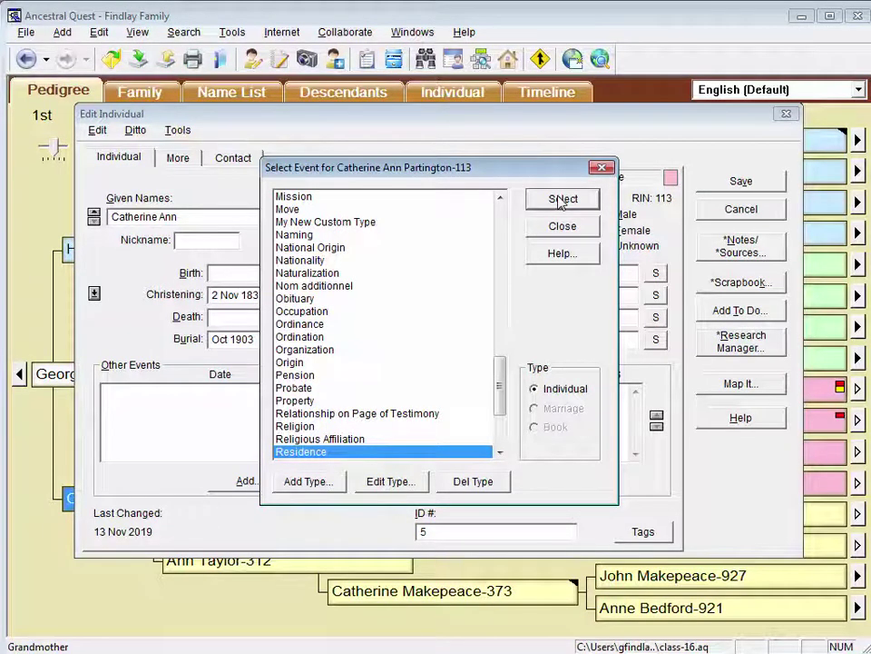
pyautogui.click(562, 200)
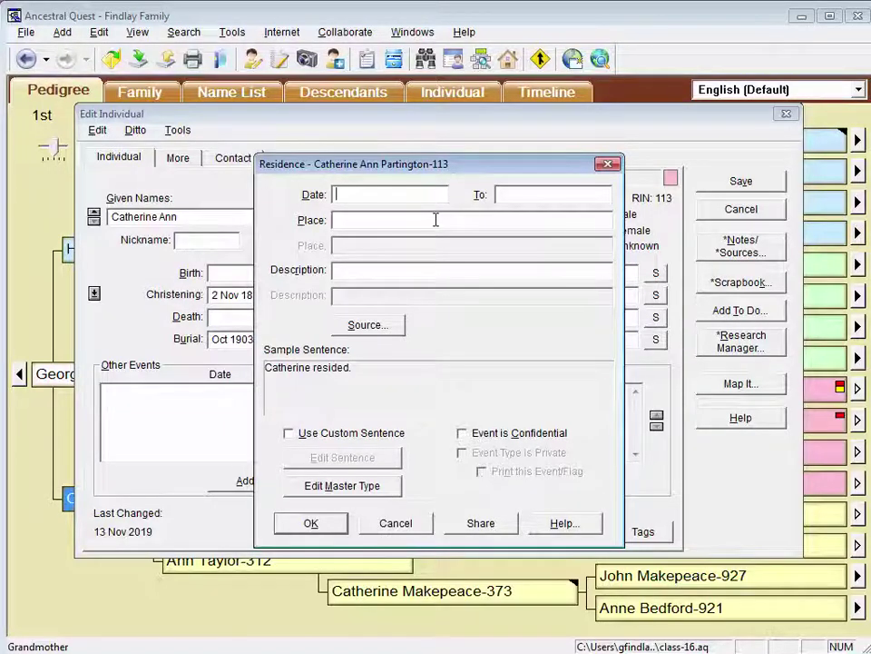
# Step: Return to the 1850 census image in the browser and examine the page heading for the enumeration place and date
pyautogui.hotkey('alt', 'Tab')
pyautogui.hotkey('alt', 'Tab')
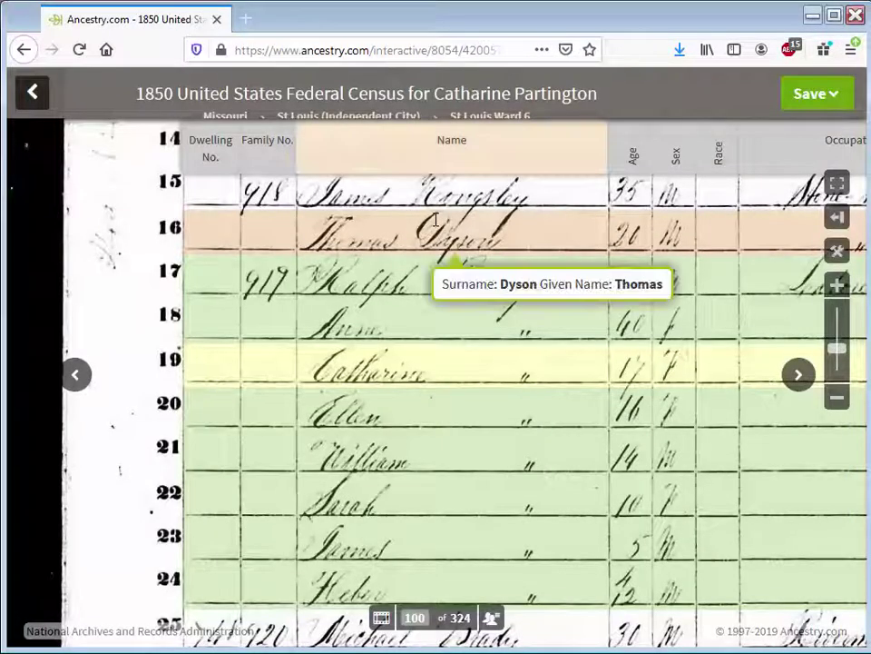
pyautogui.moveTo(506, 274); pyautogui.dragTo(445, 544)
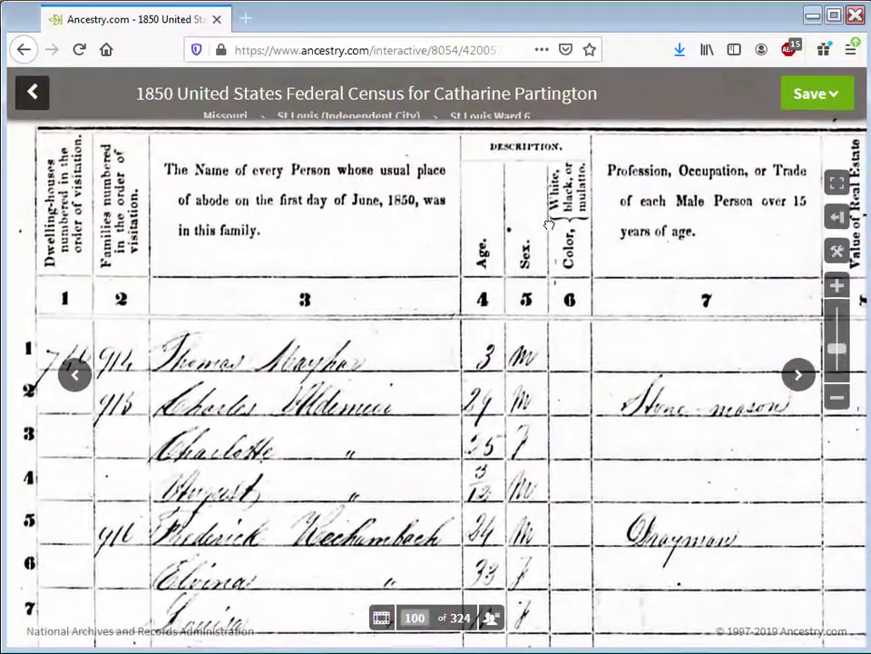
pyautogui.moveTo(531, 368); pyautogui.dragTo(238, 447)
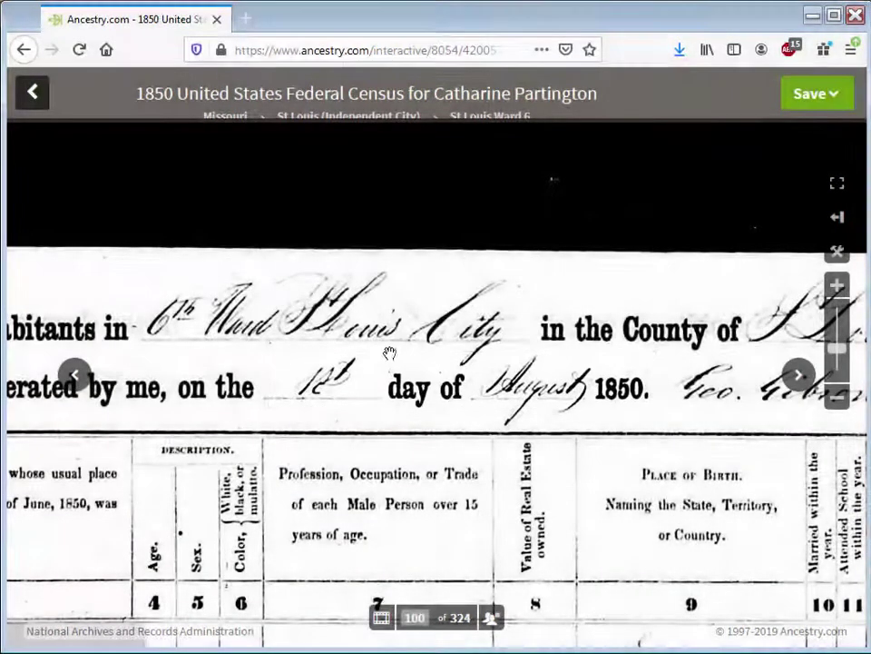
pyautogui.moveTo(692, 368); pyautogui.dragTo(580, 358)
pyautogui.moveTo(382, 399); pyautogui.dragTo(687, 410)
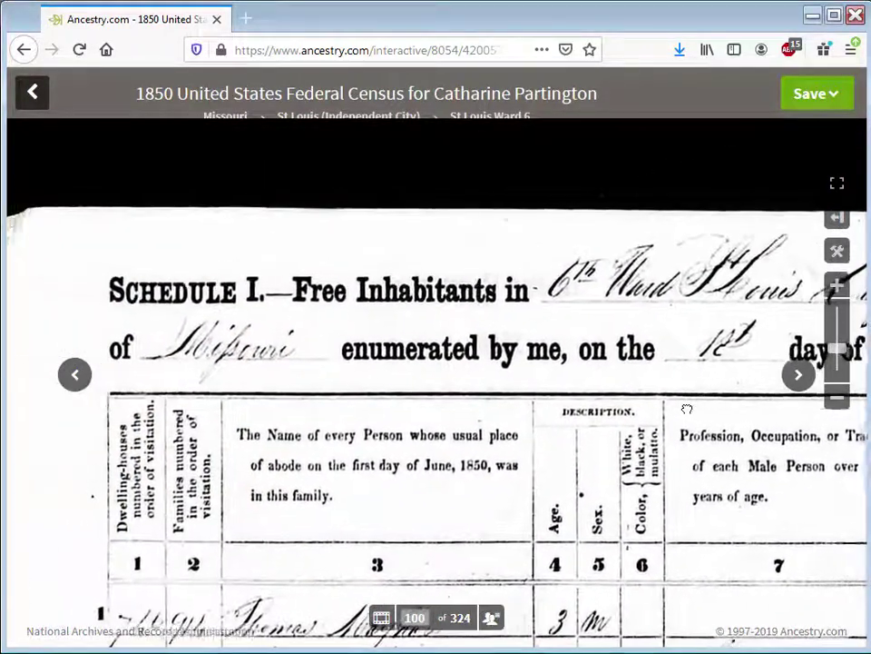
# Step: In Ancestral Quest, set the Residence event's date to 1 Aug 1850 and its place to St Louis, St Louis, Missouri
pyautogui.hotkey('alt', 'Tab')
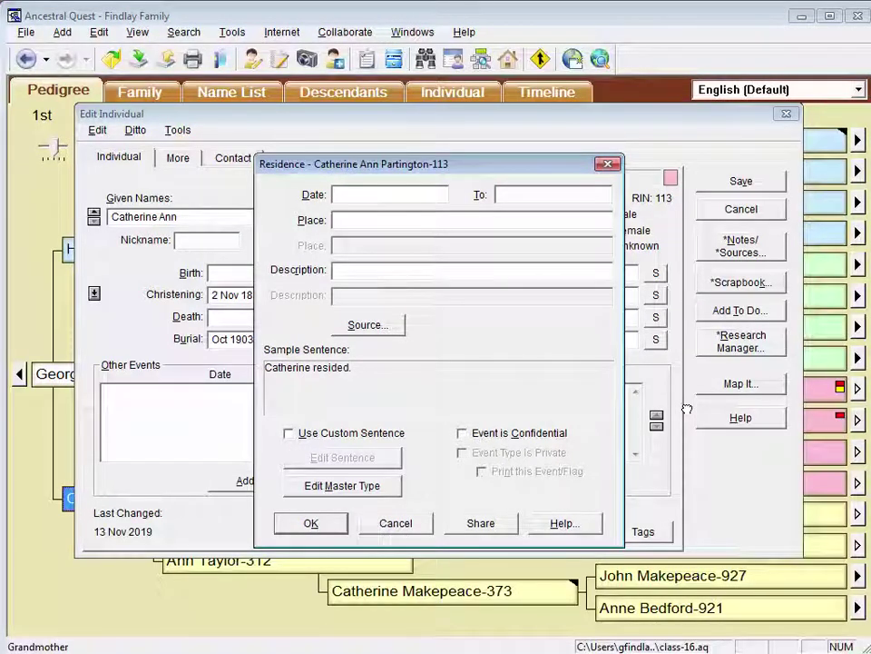
pyautogui.write('aug 1850')
pyautogui.press('Tab')
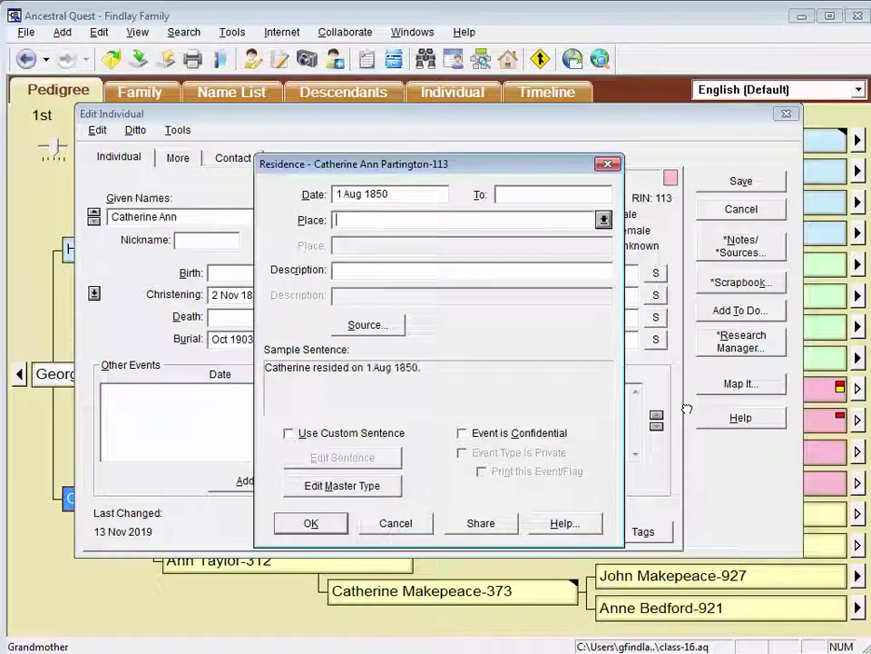
pyautogui.write('St L')
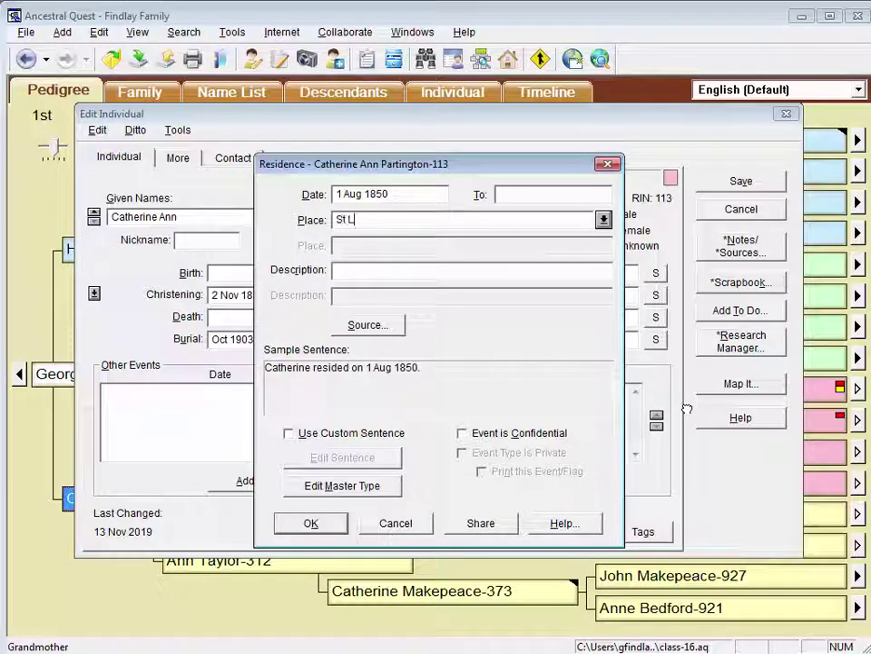
pyautogui.write('ous')
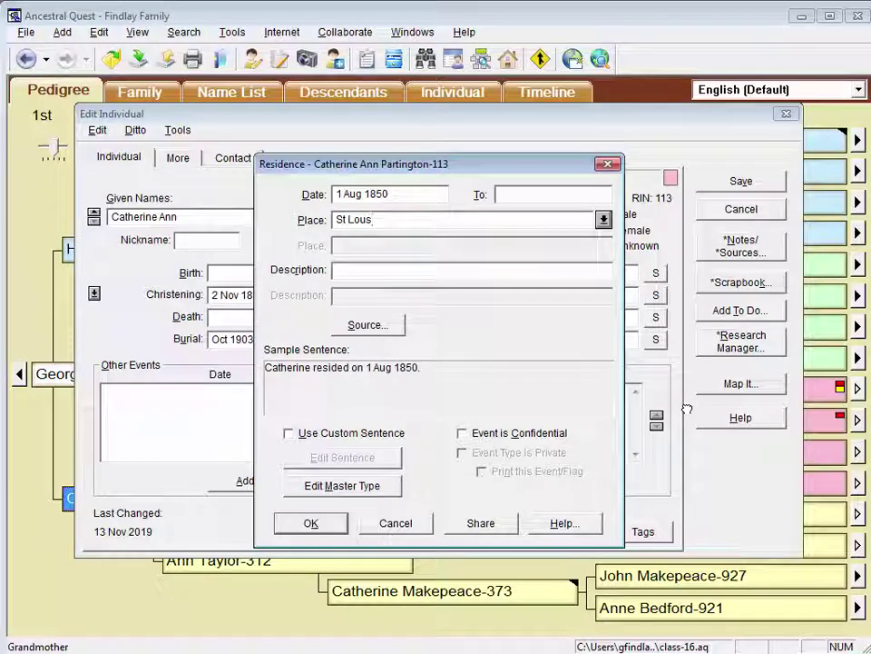
pyautogui.write(', St')
pyautogui.write(' Lous, Mis')
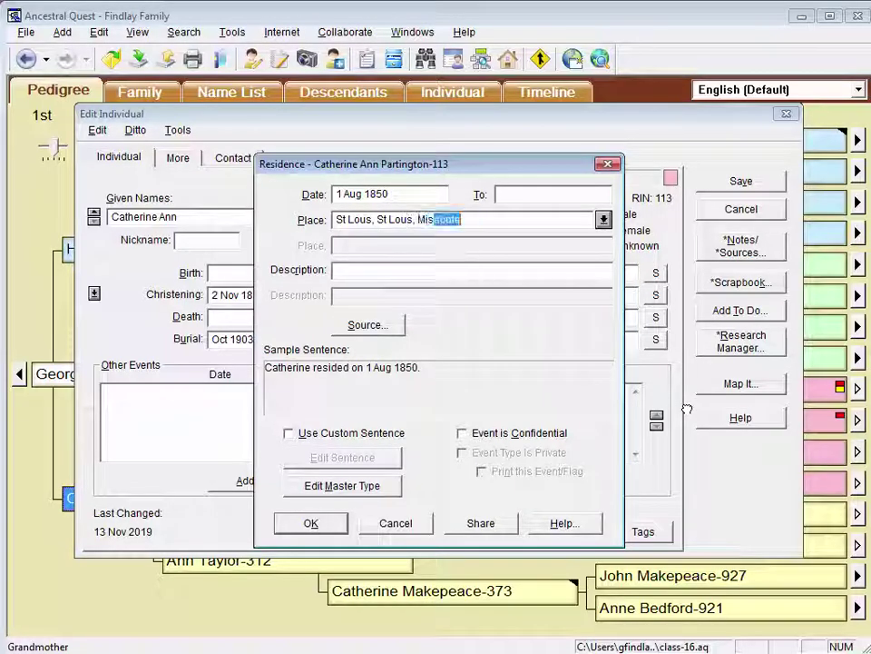
pyautogui.press('Tab')
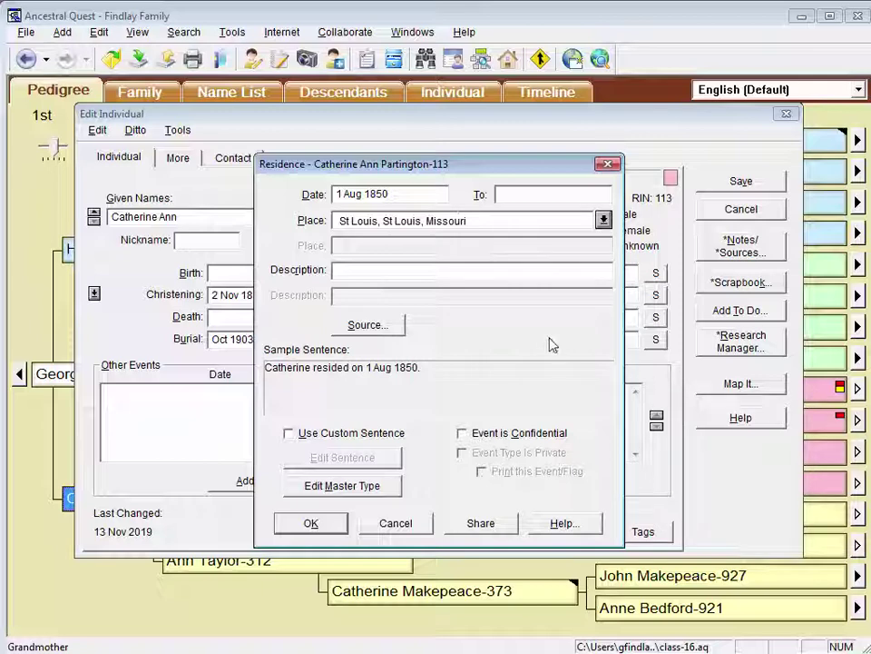
# Step: Create a new source for the Residence event with type Census and the Freeform option enabled
pyautogui.click(368, 325)
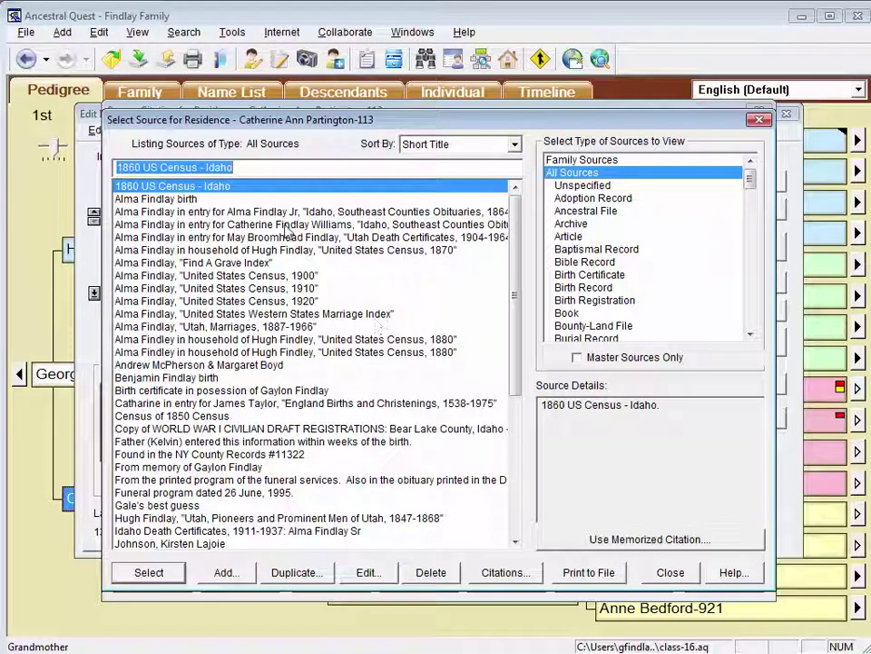
pyautogui.click(224, 573)
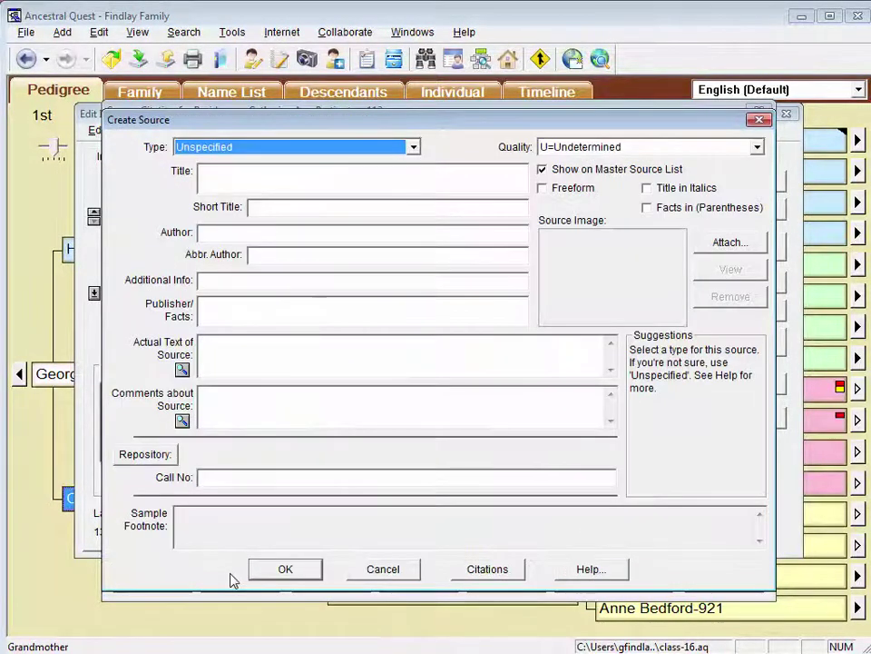
pyautogui.click(413, 148)
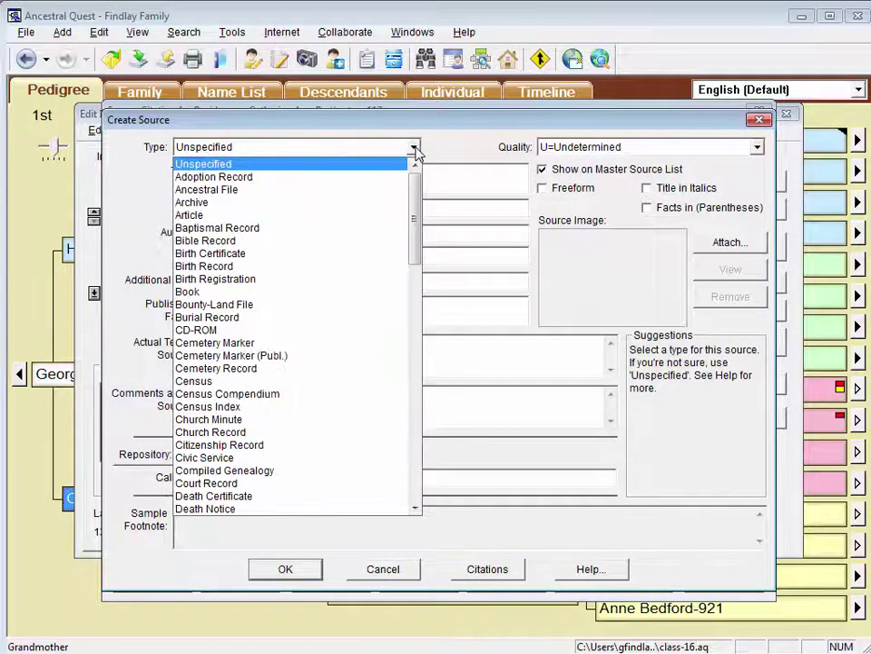
pyautogui.click(227, 381)
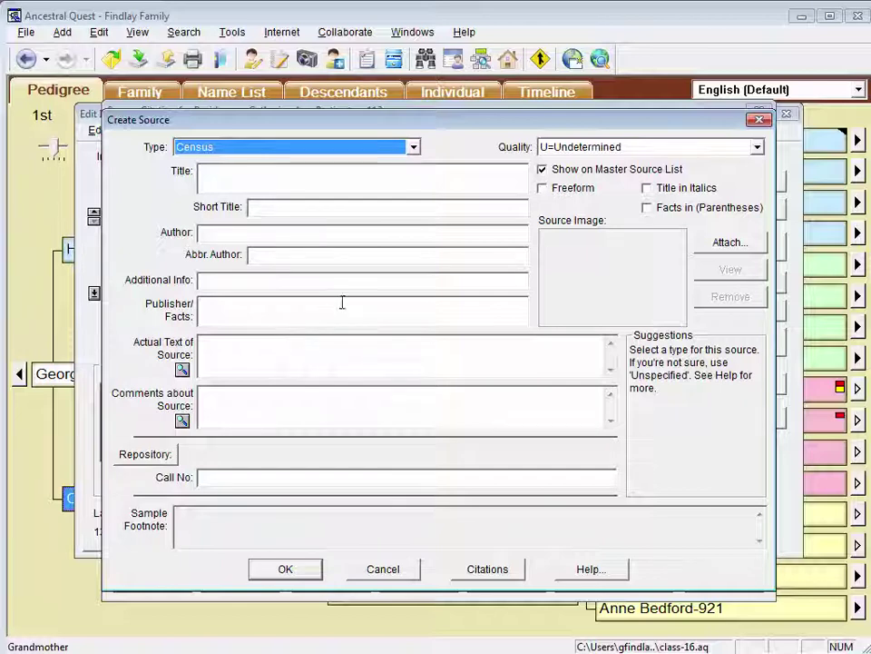
pyautogui.click(542, 189)
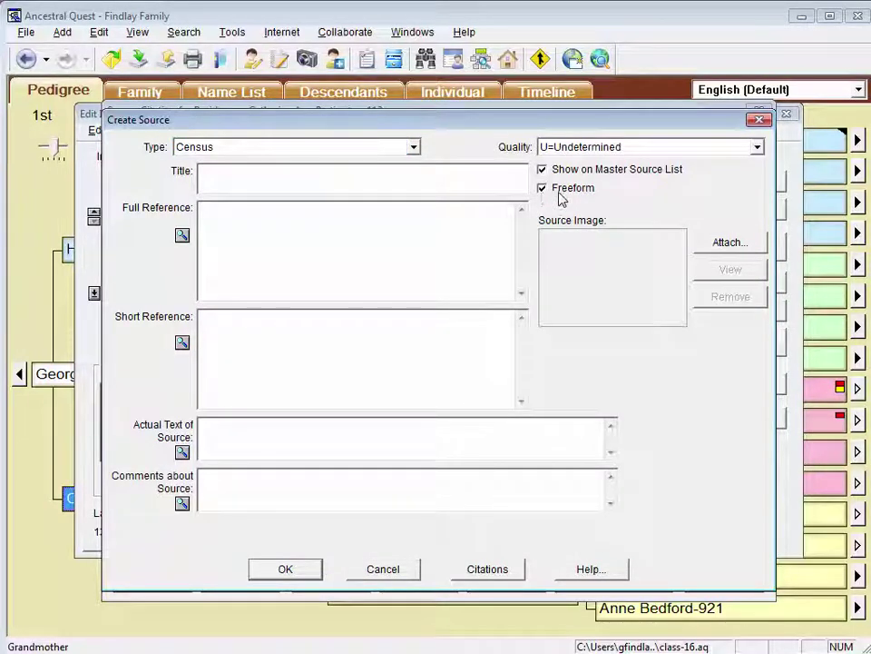
# Step: Title the source "US 1950 Census" followed by the household head's surname, given name and "Head"
pyautogui.click(353, 180)
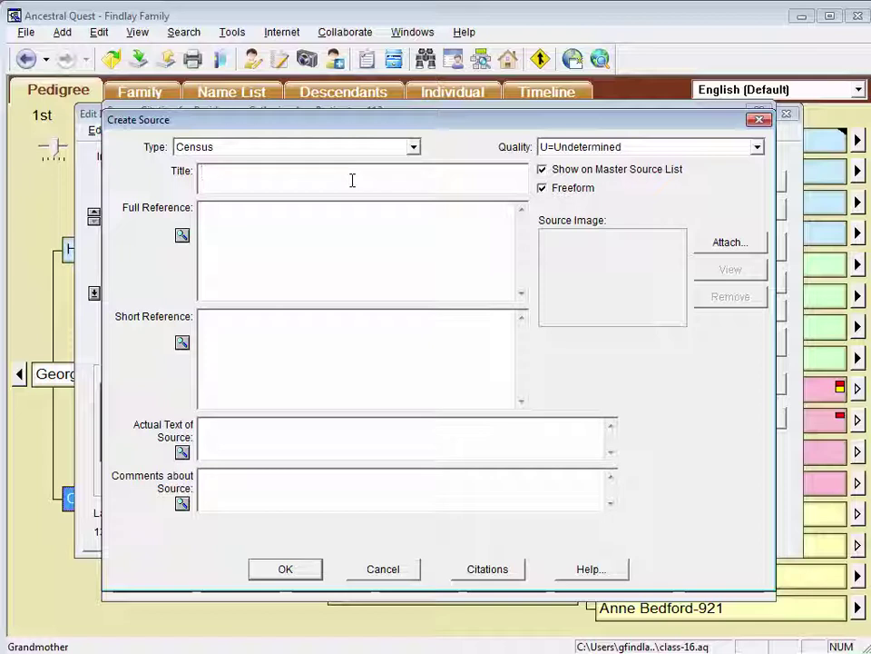
pyautogui.write('US 1950 C')
pyautogui.write('ensus.')
pyautogui.write(' Partingso')
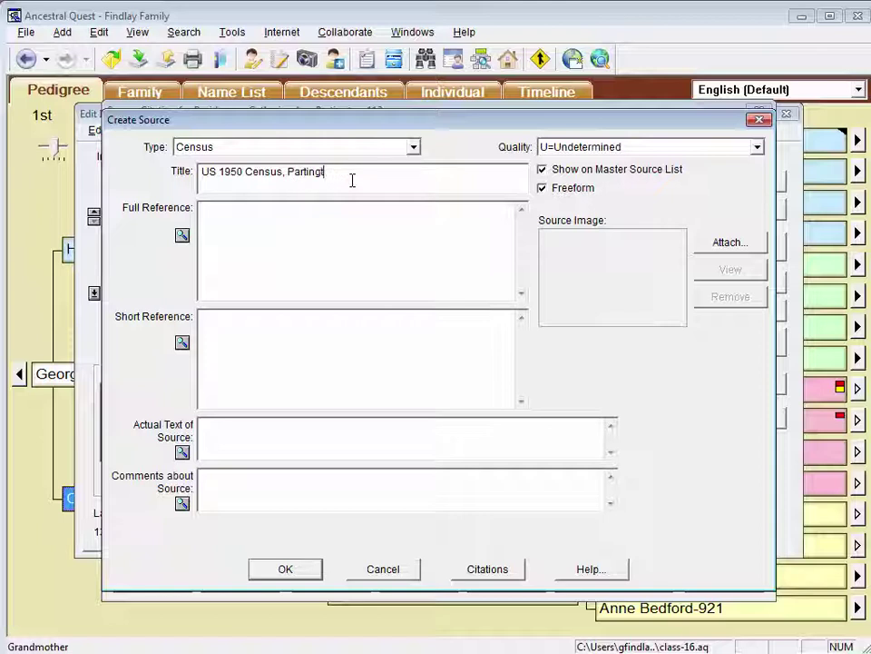
pyautogui.write('on, Ralph, Head')
# Step: Switch to the browser, return from the census image to the record page and copy the Original data text, starting at "Seventh Census"
pyautogui.hotkey('alt', 'Tab')
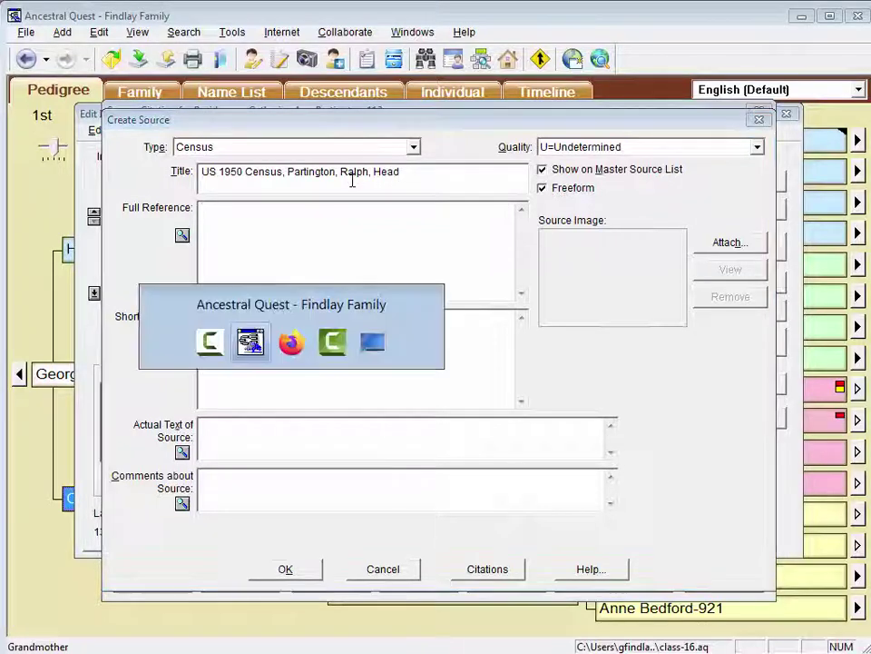
pyautogui.hotkey('alt', 'Tab')
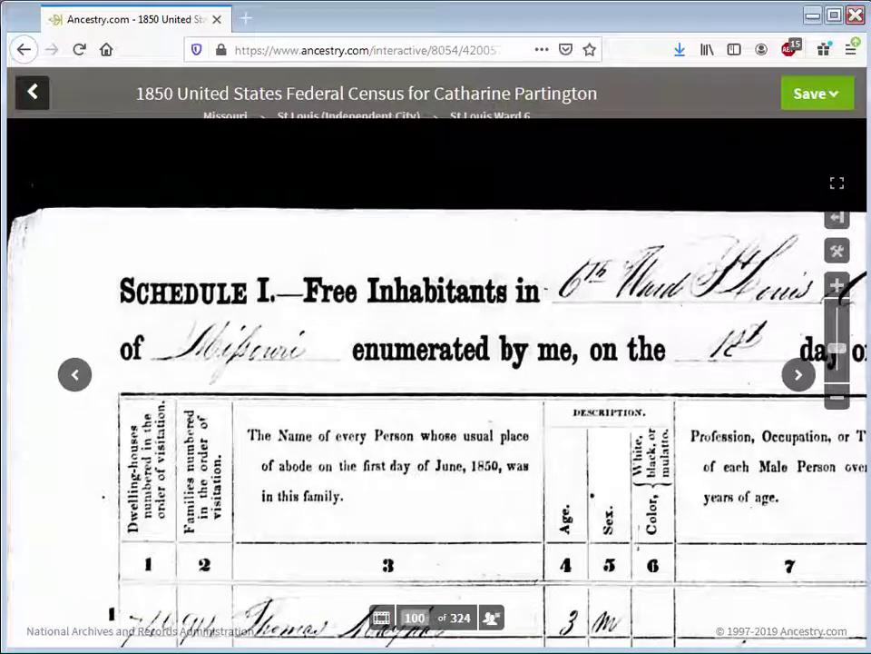
pyautogui.click(33, 92)
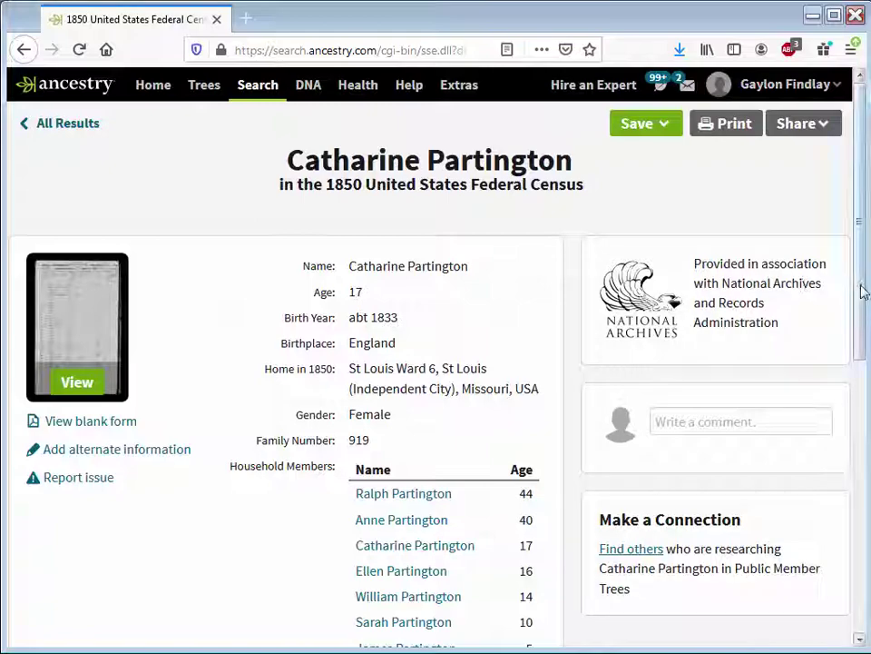
pyautogui.moveTo(861, 288); pyautogui.dragTo(868, 494)
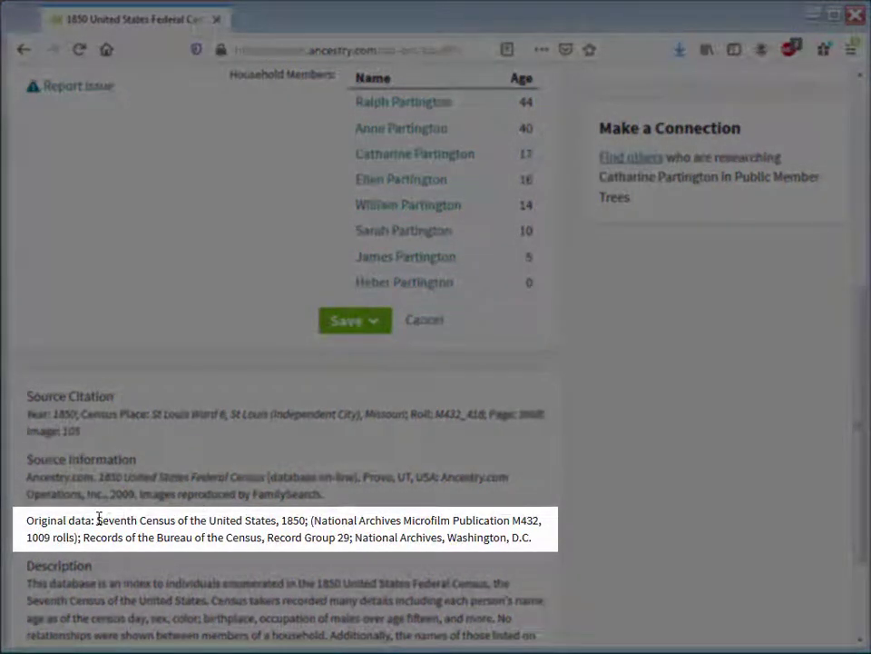
pyautogui.moveTo(97, 520); pyautogui.dragTo(536, 548)
pyautogui.hotkey('ctrl', 'c')
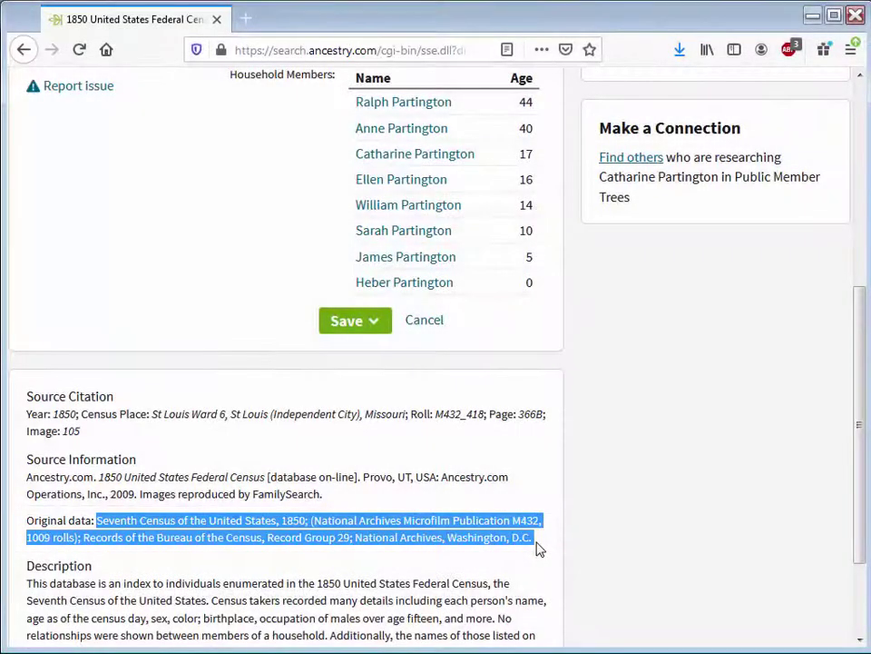
# Step: In Ancestral Quest, paste the copied census text as the source's full reference, then save the source and select it for the Residence event
pyautogui.hotkey('alt', 'Tab')
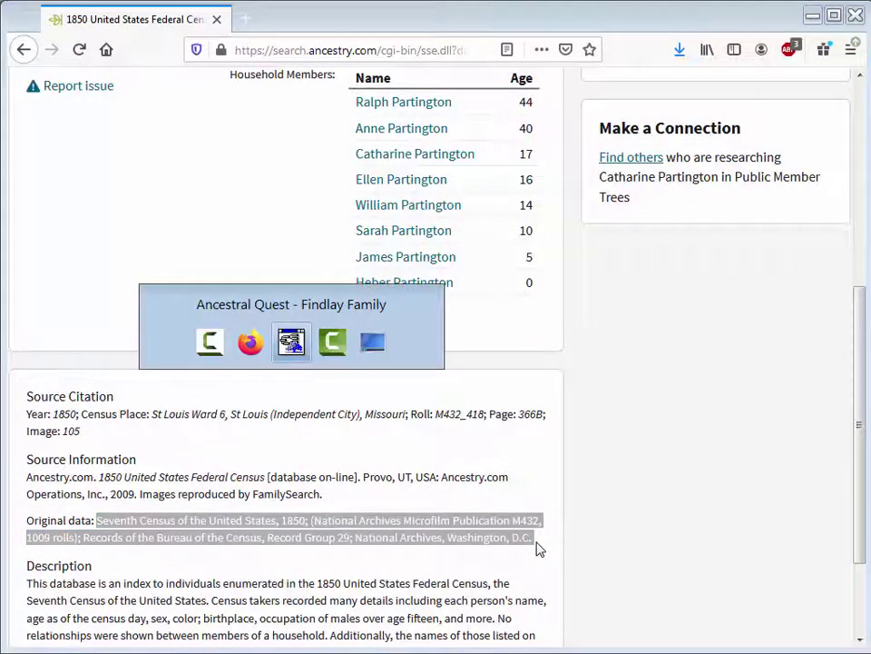
pyautogui.hotkey('ctrl', 'v')
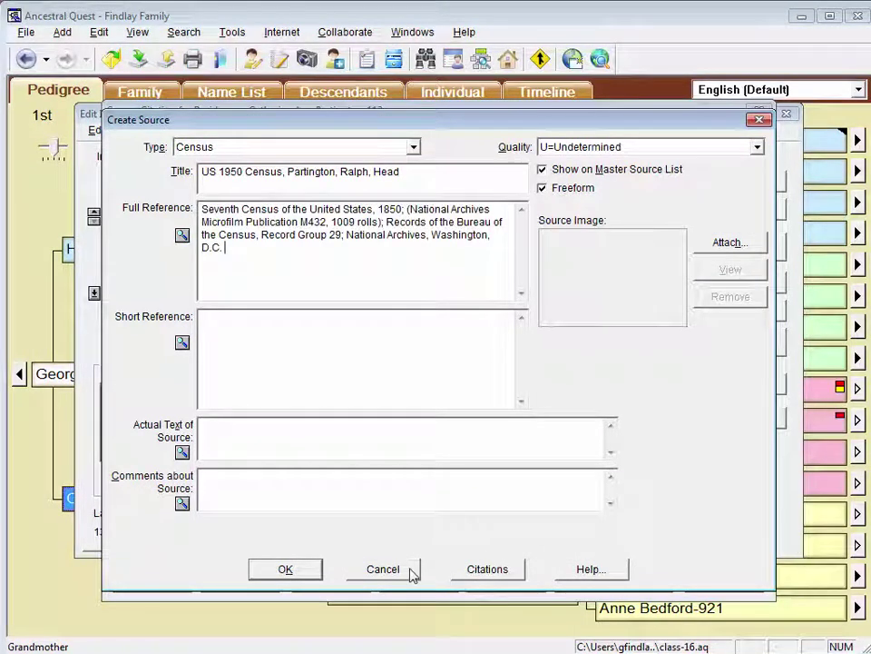
pyautogui.click(286, 569)
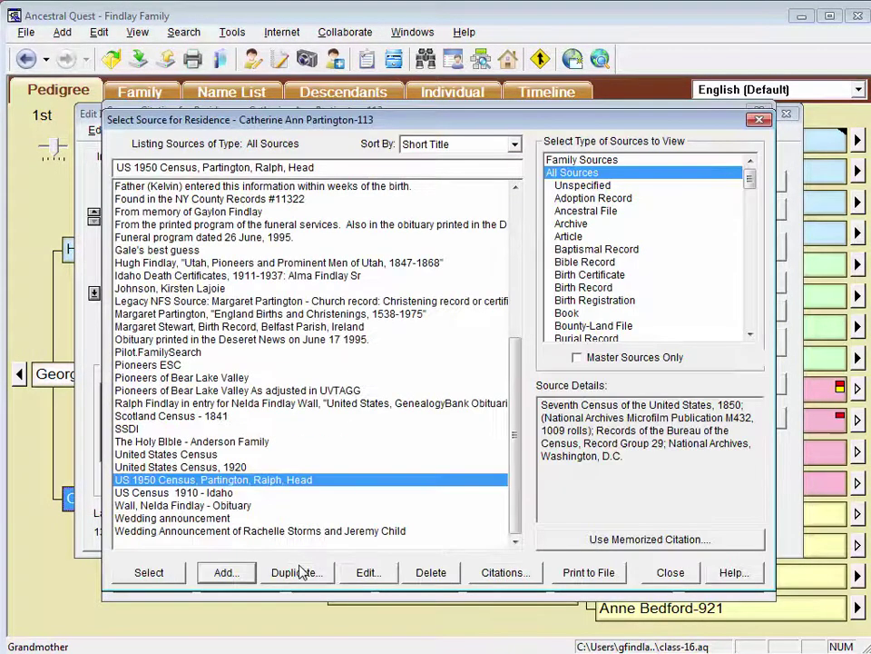
pyautogui.click(148, 572)
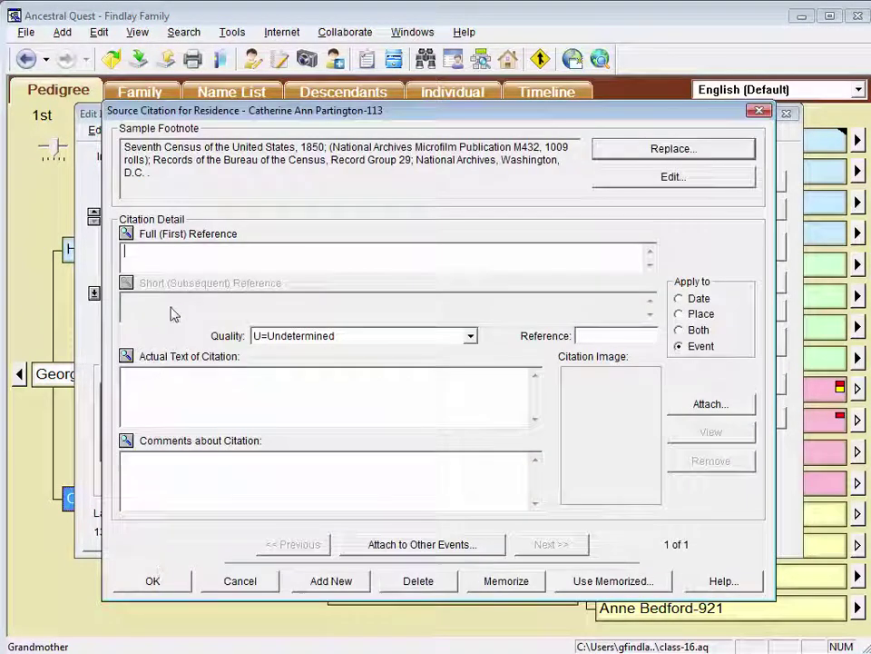
# Step: Copy the browser's Source Citation from "St Louis Ward 6" through "Image: 105" and paste it into the Ancestral Quest citation's full reference
pyautogui.hotkey('alt', 'Tab')
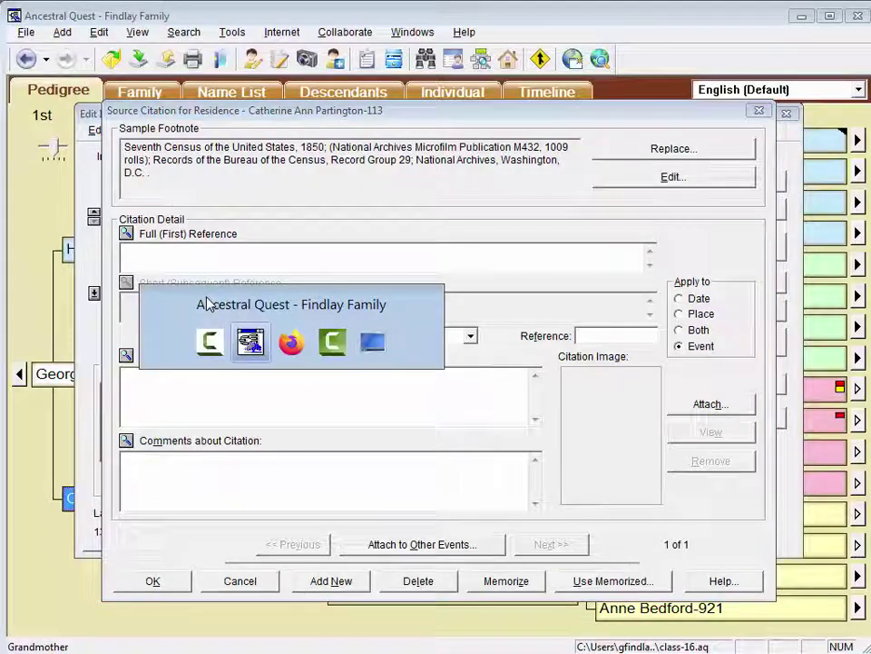
pyautogui.hotkey('alt', 'Tab')
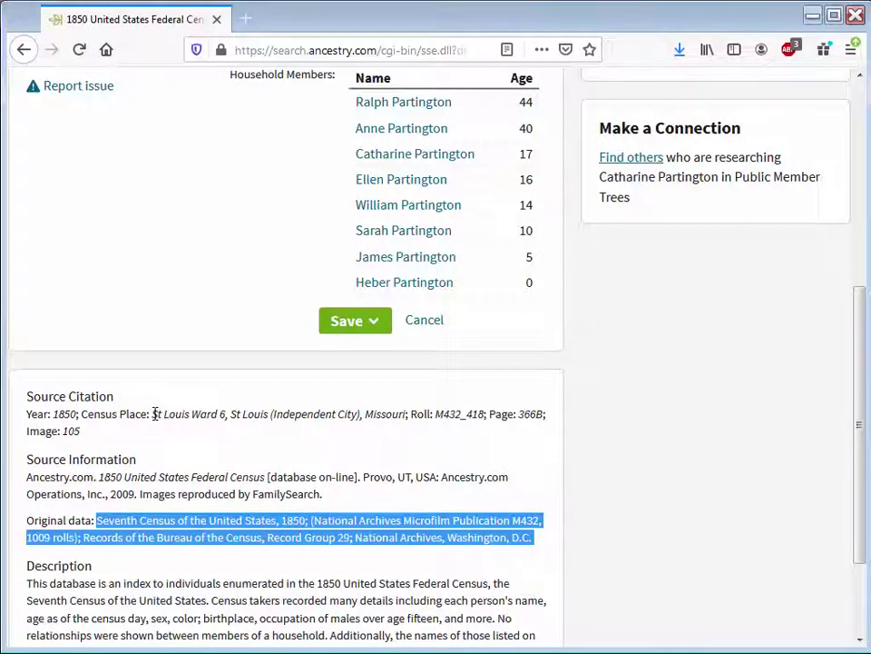
pyautogui.moveTo(152, 414); pyautogui.dragTo(105, 429)
pyautogui.hotkey('ctrl', 'c')
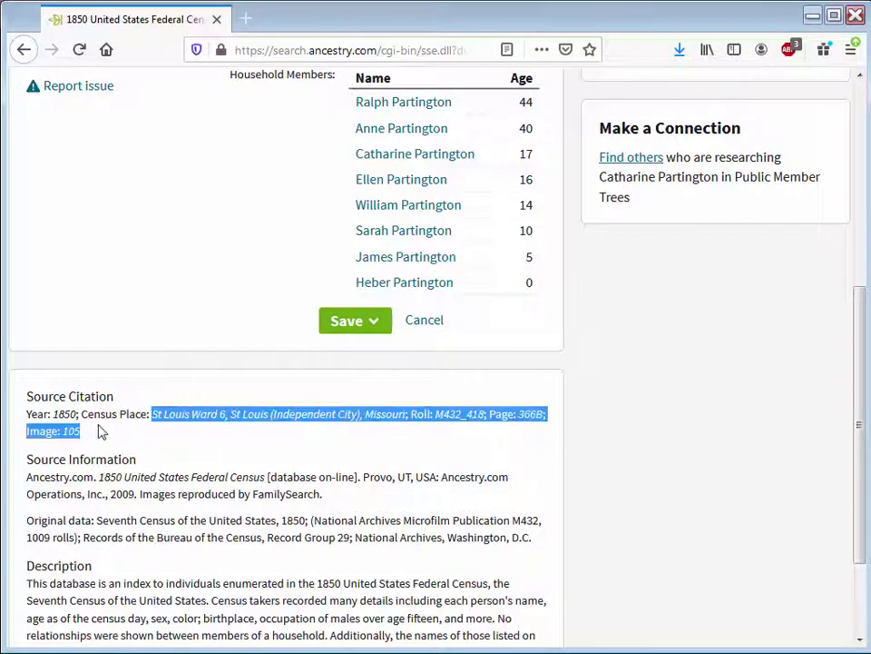
pyautogui.hotkey('alt', 'Tab')
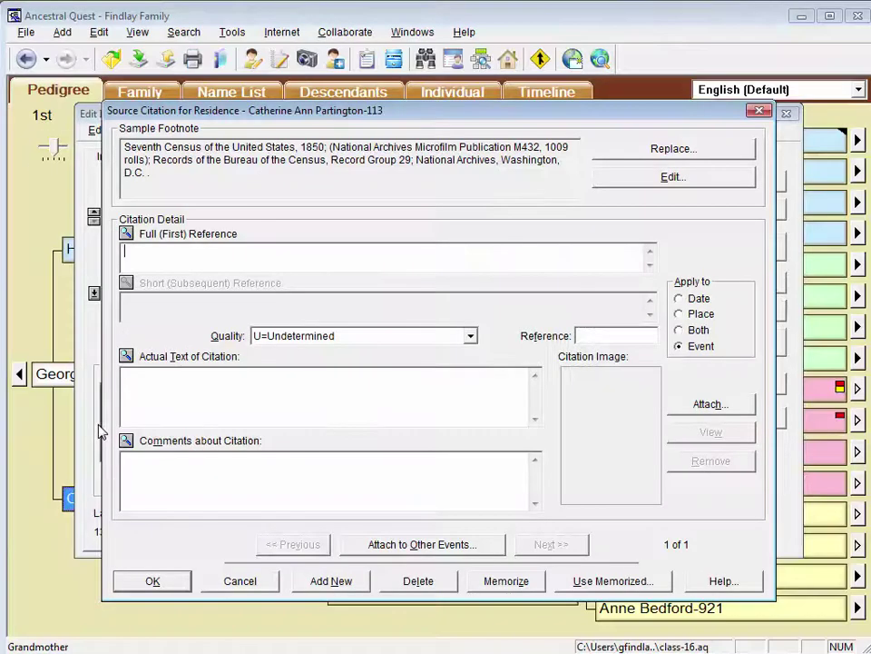
pyautogui.hotkey('ctrl', 'v')
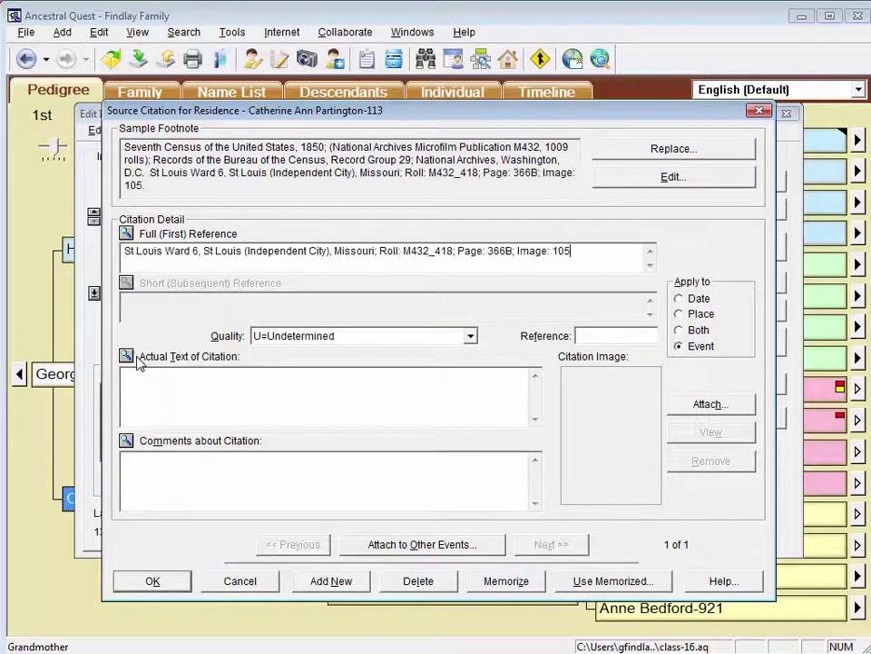
# Step: Put the household head's full name and "Head of House," at the start of the citation's full reference and save the citation
pyautogui.click(124, 251)
pyautogui.write('Ralph')
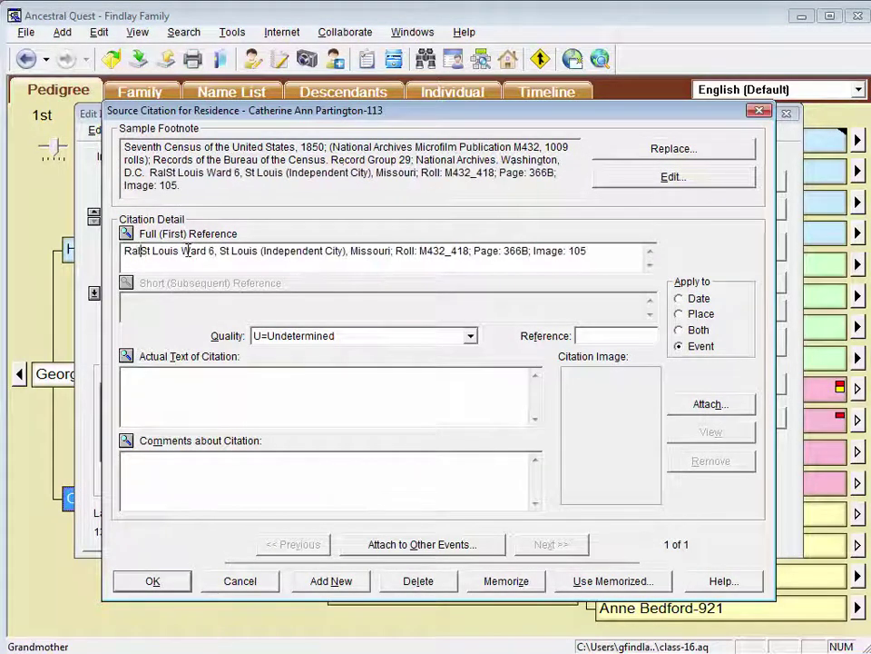
pyautogui.write(' Partington')
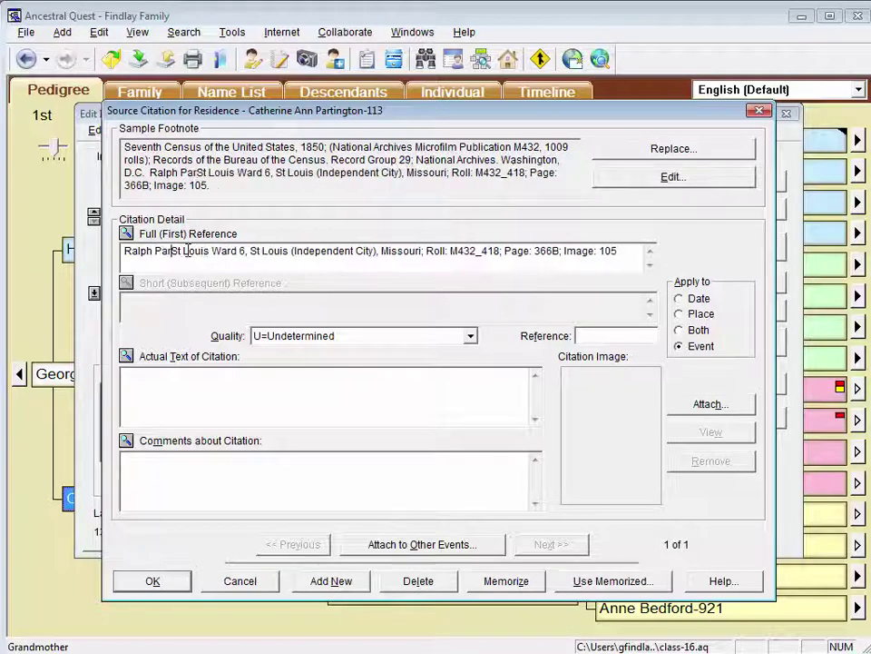
pyautogui.write(', Head of H')
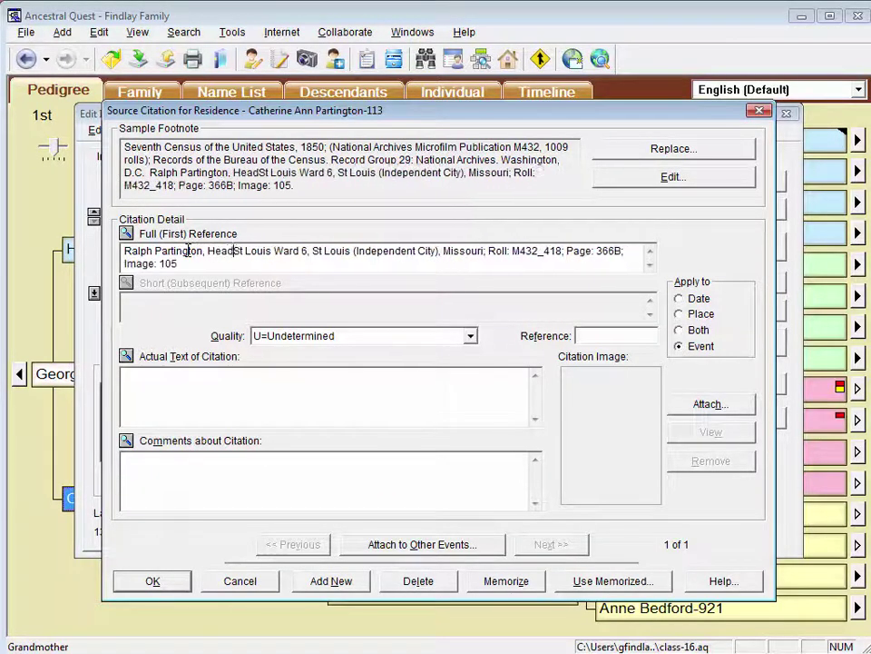
pyautogui.write('ouse,')
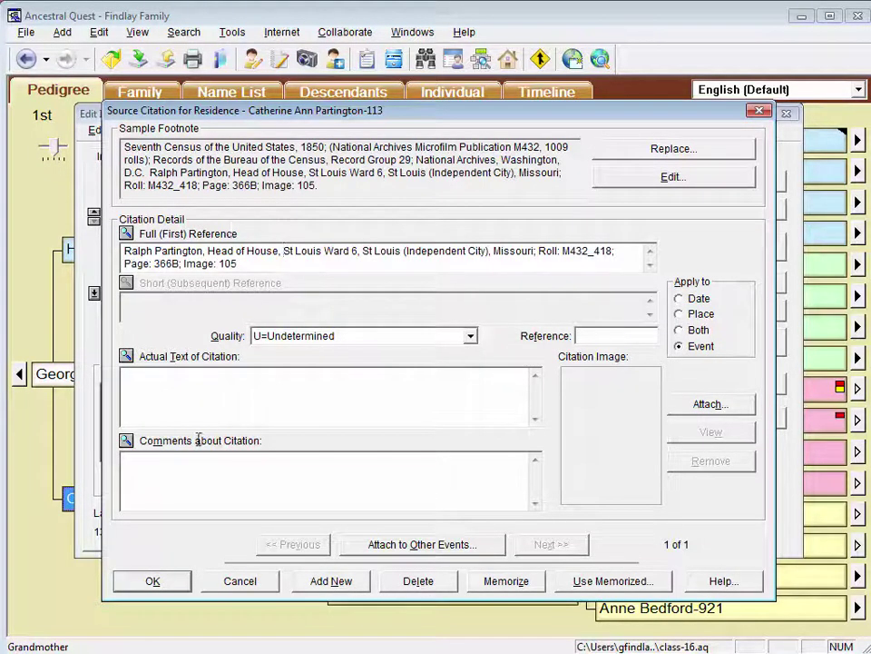
pyautogui.click(156, 581)
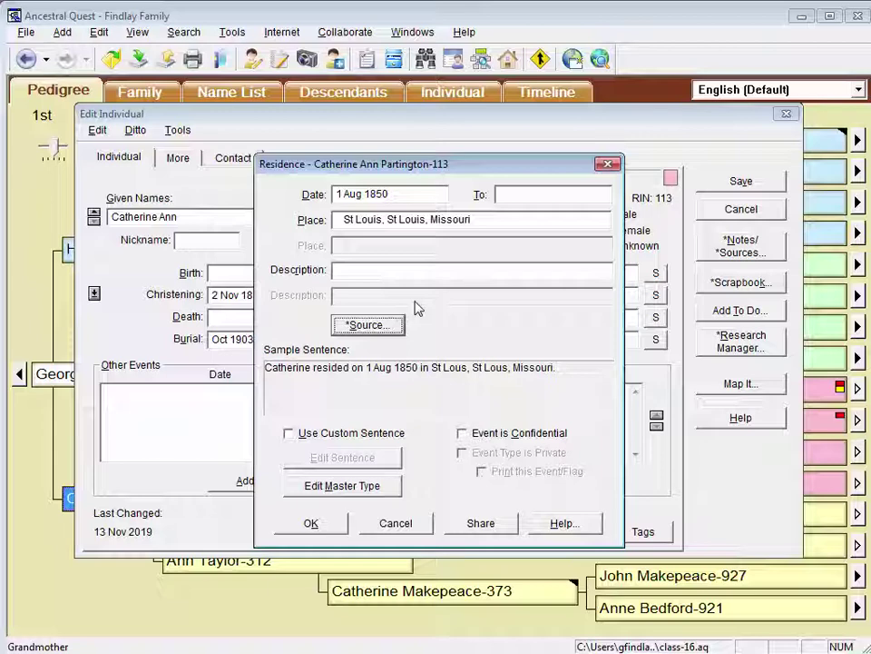
# Step: Set up sharing of the Residence event with the family in which the woman is a child with her parents
pyautogui.click(481, 524)
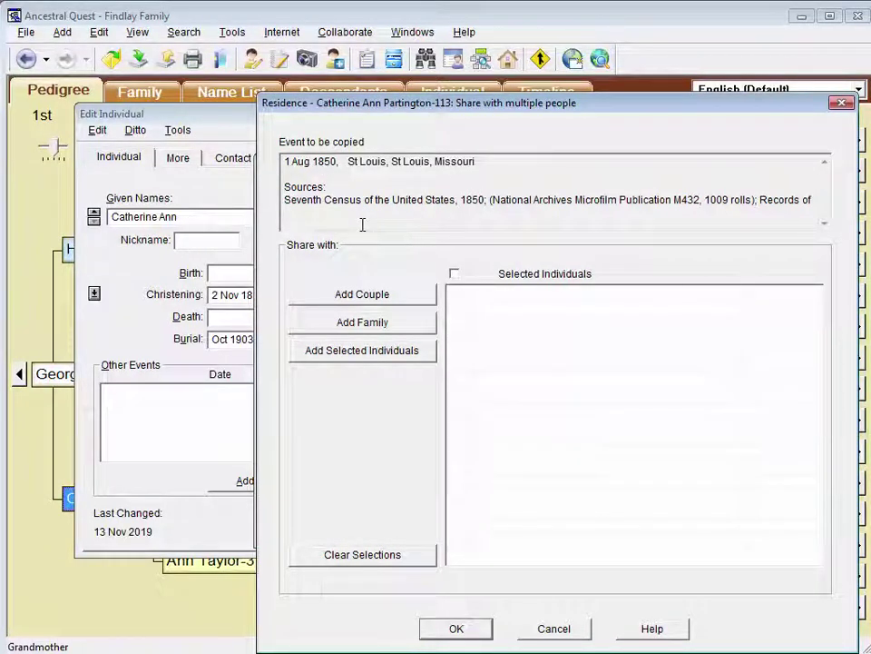
pyautogui.click(355, 332)
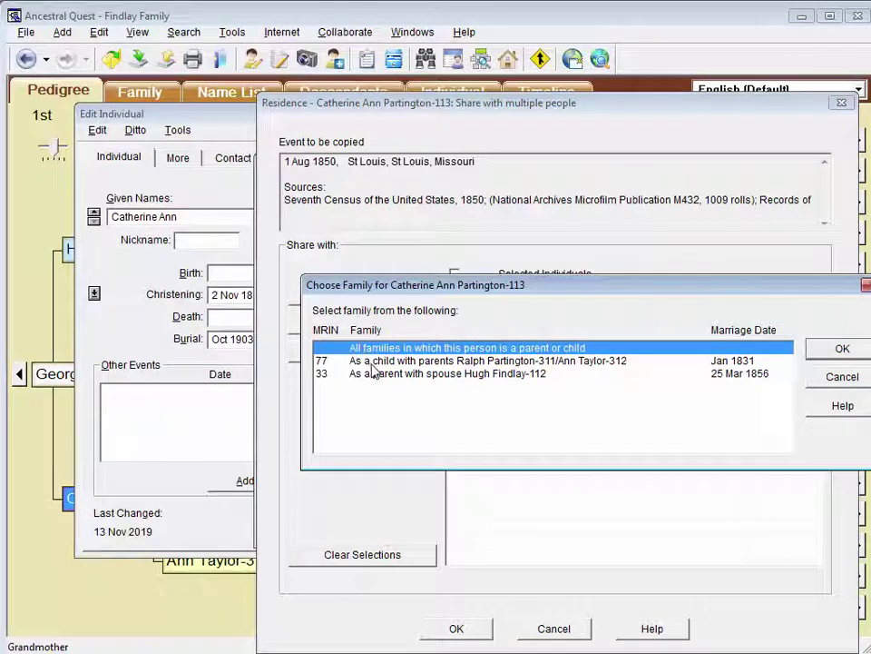
pyautogui.click(375, 362)
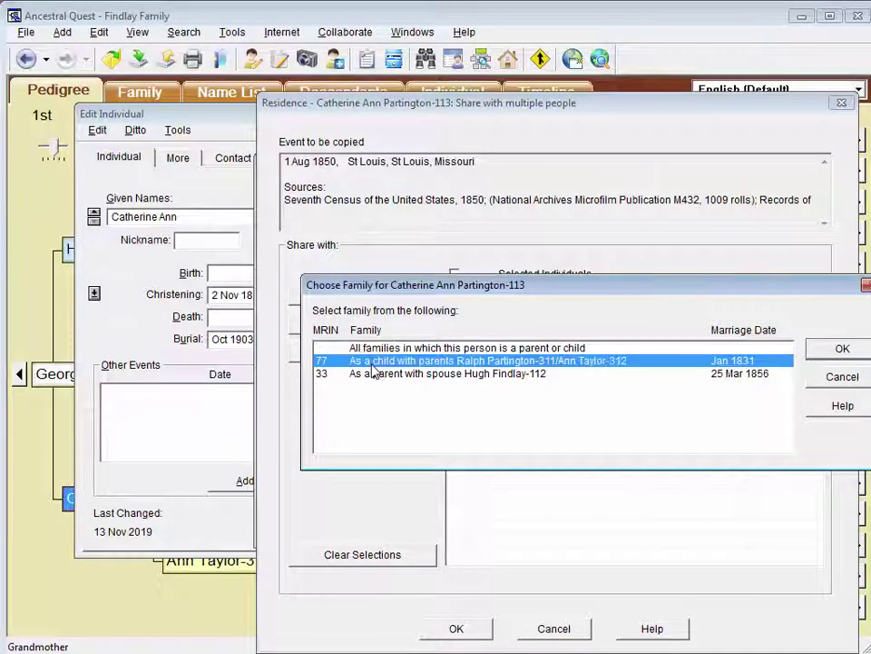
pyautogui.press('Return')
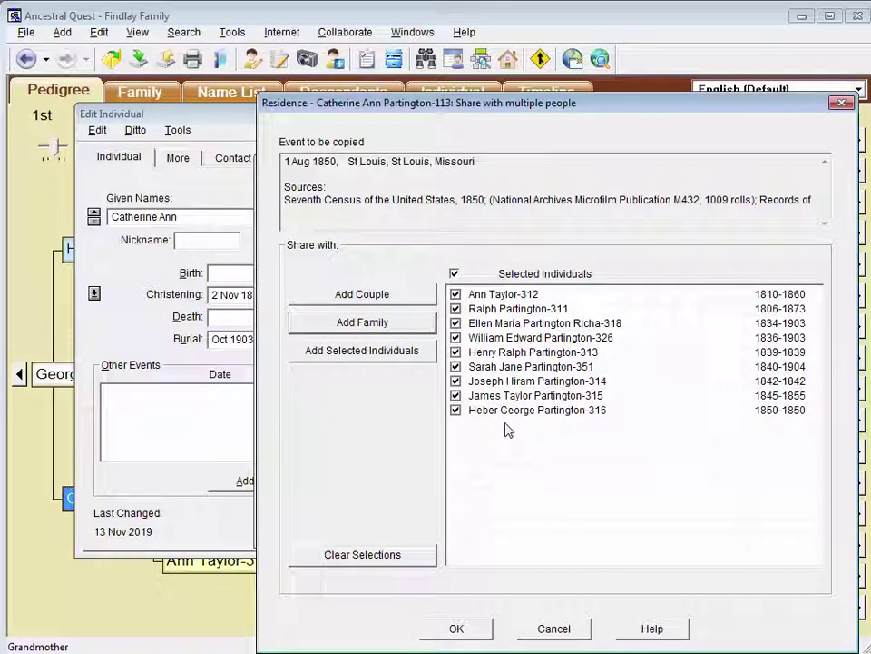
# Step: Exclude the siblings dated 1842-1842 and 1839-1839, share the event with the remaining family members and save the Residence event
pyautogui.click(456, 382)
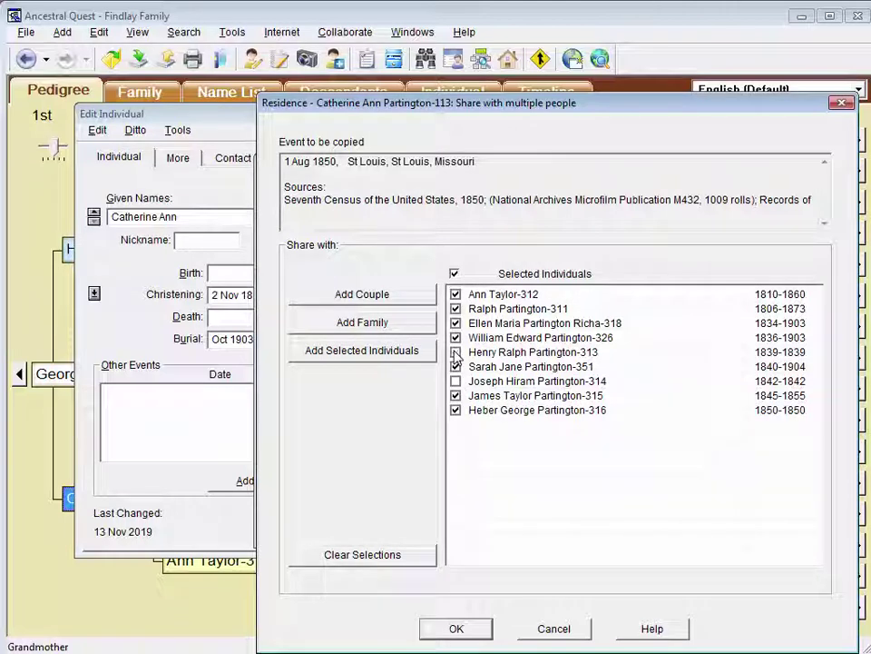
pyautogui.click(456, 352)
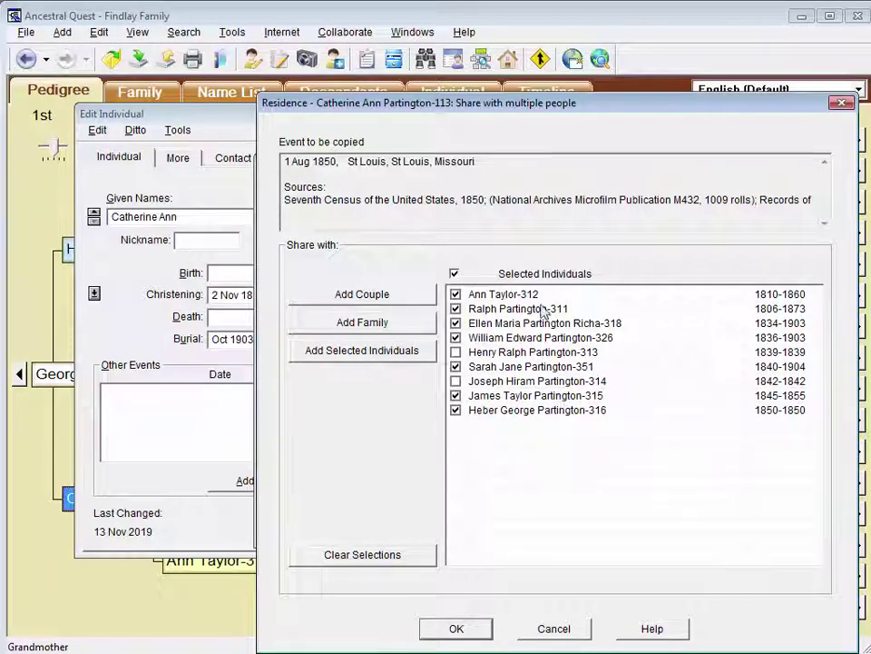
pyautogui.click(443, 629)
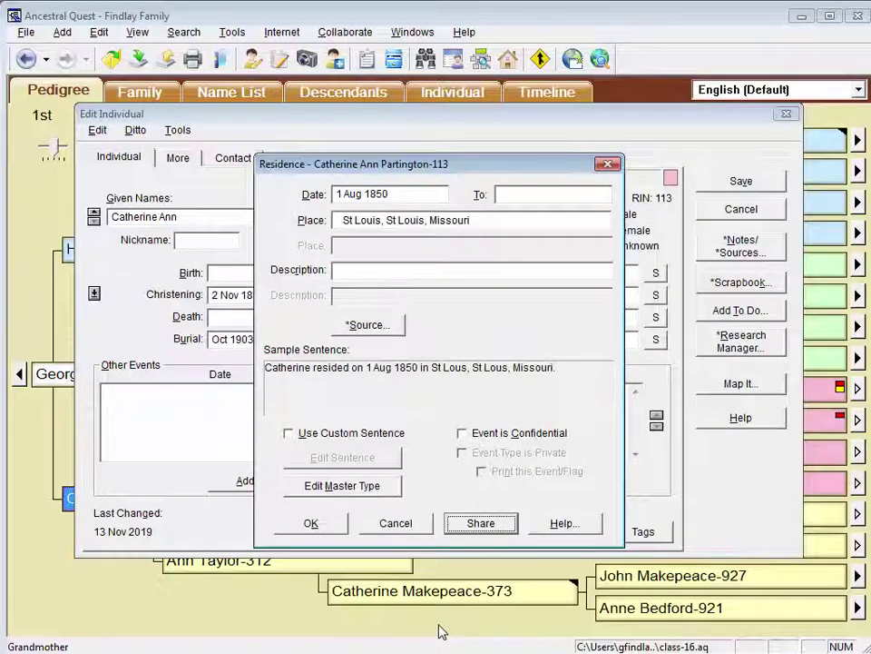
pyautogui.click(311, 525)
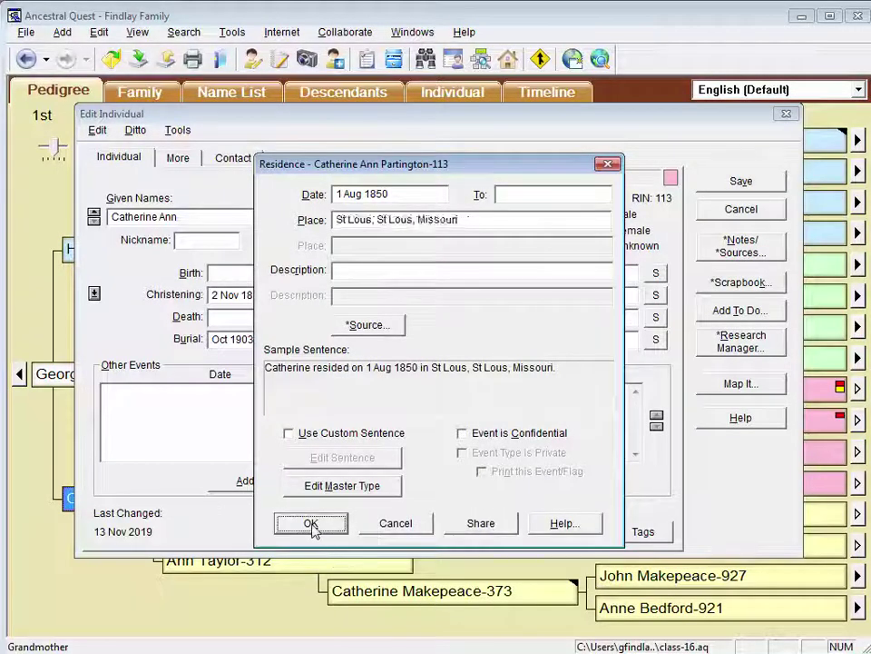